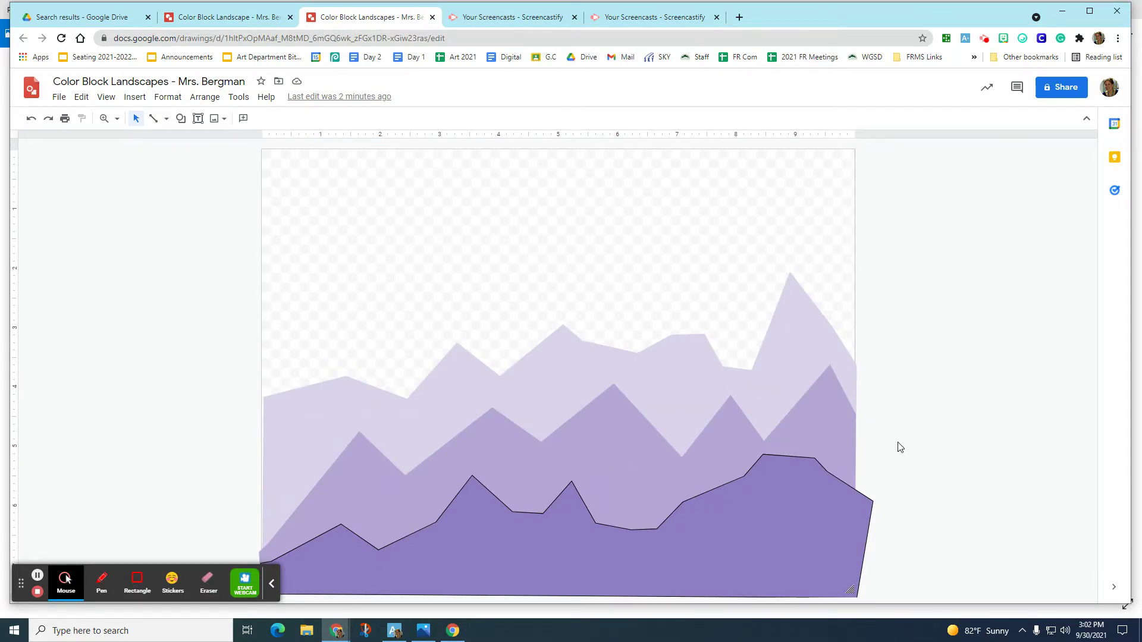
- Draw a closed, rounded freeform shape with the Curve tool in the empty sky above the mountains
click(181, 118)
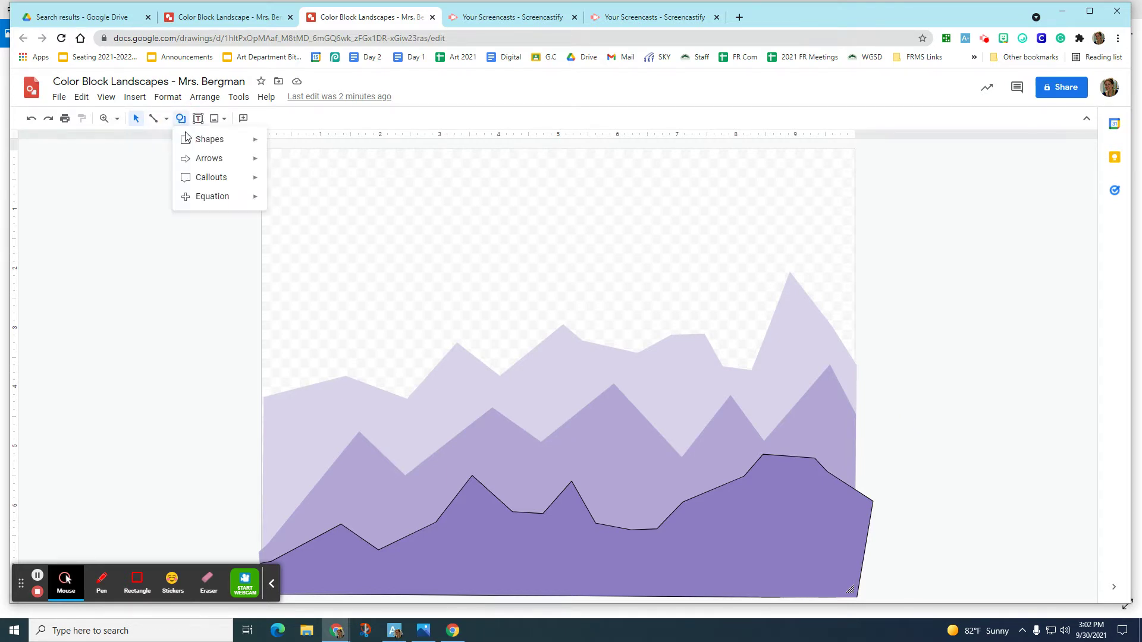
mouse_move(215, 140)
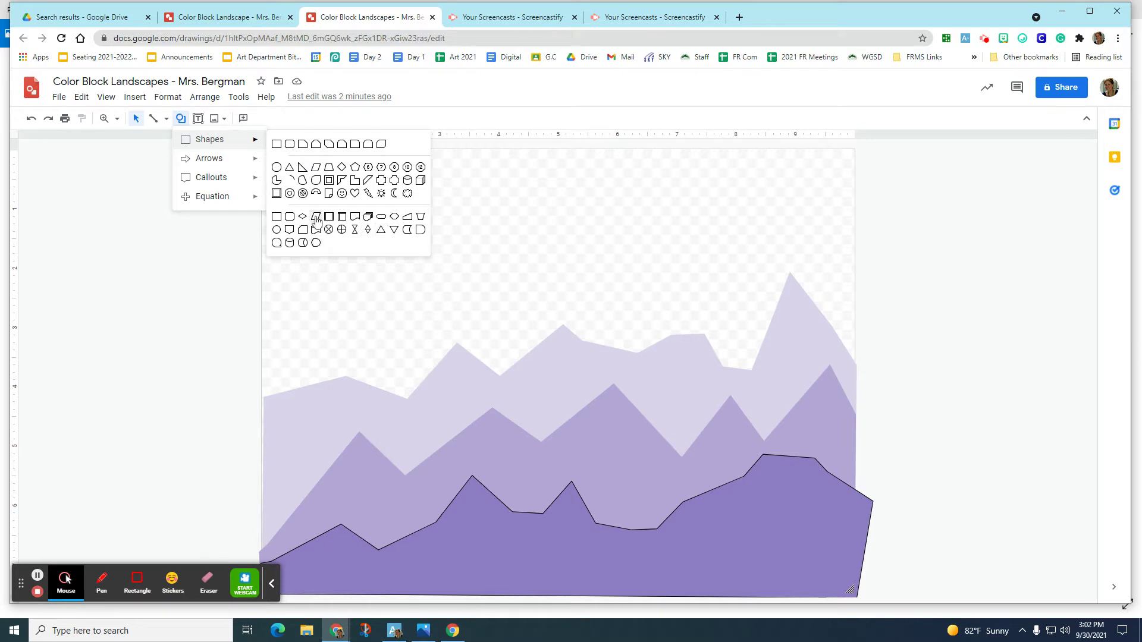
click(168, 122)
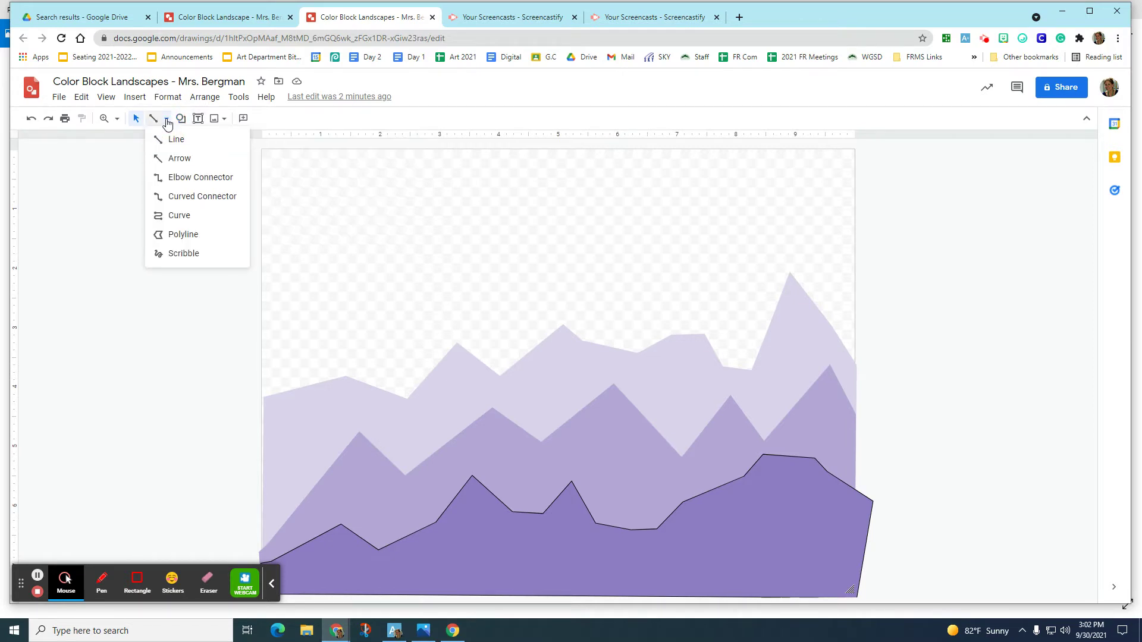
click(198, 224)
click(332, 255)
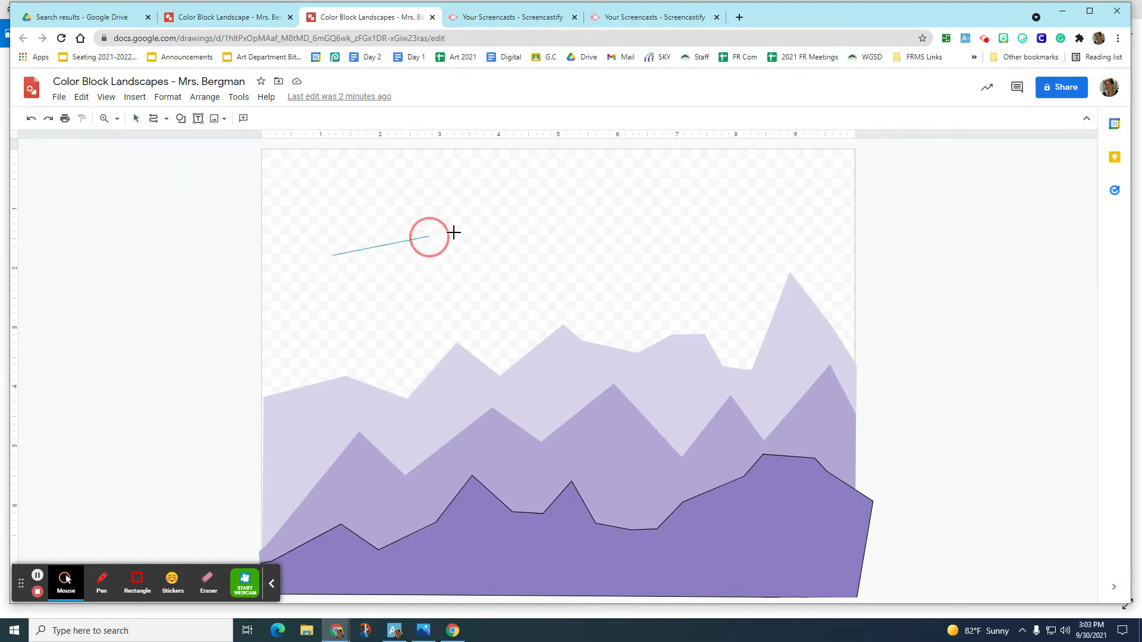
click(484, 231)
click(641, 303)
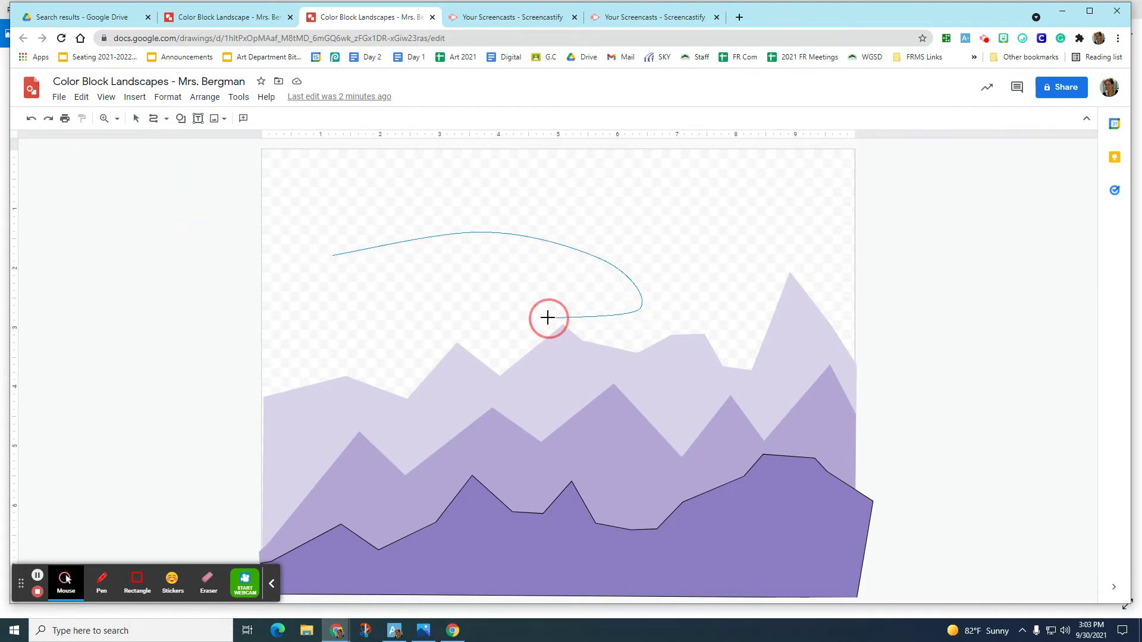
click(330, 255)
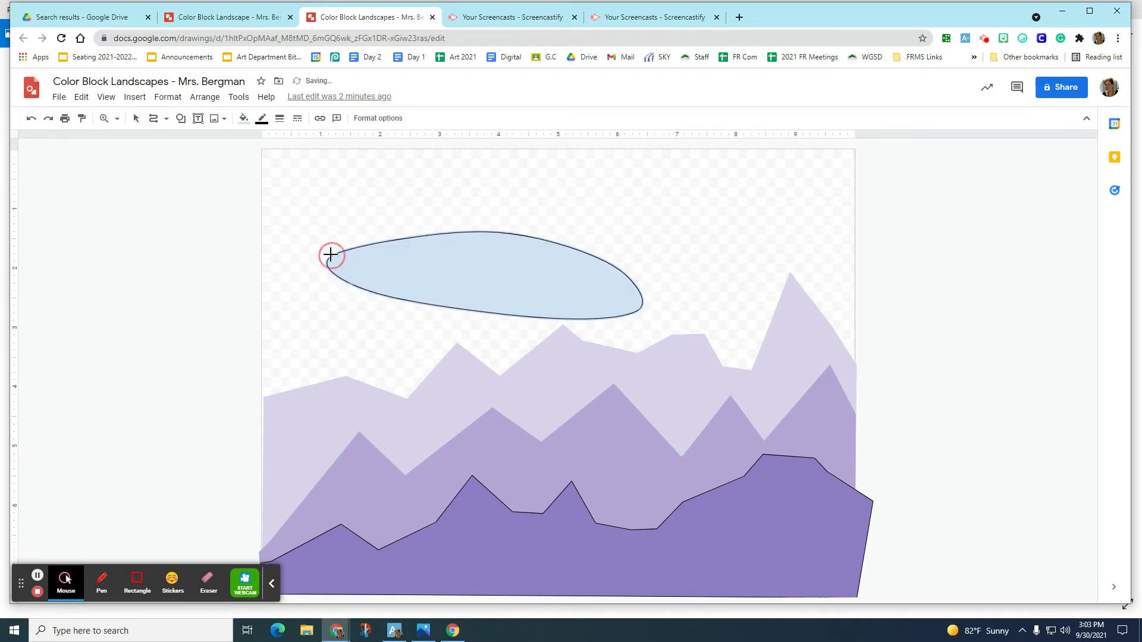
- Draw a closed polygon with two pointed peaks using the Polyline tool, beside the curved shape in the sky
click(166, 118)
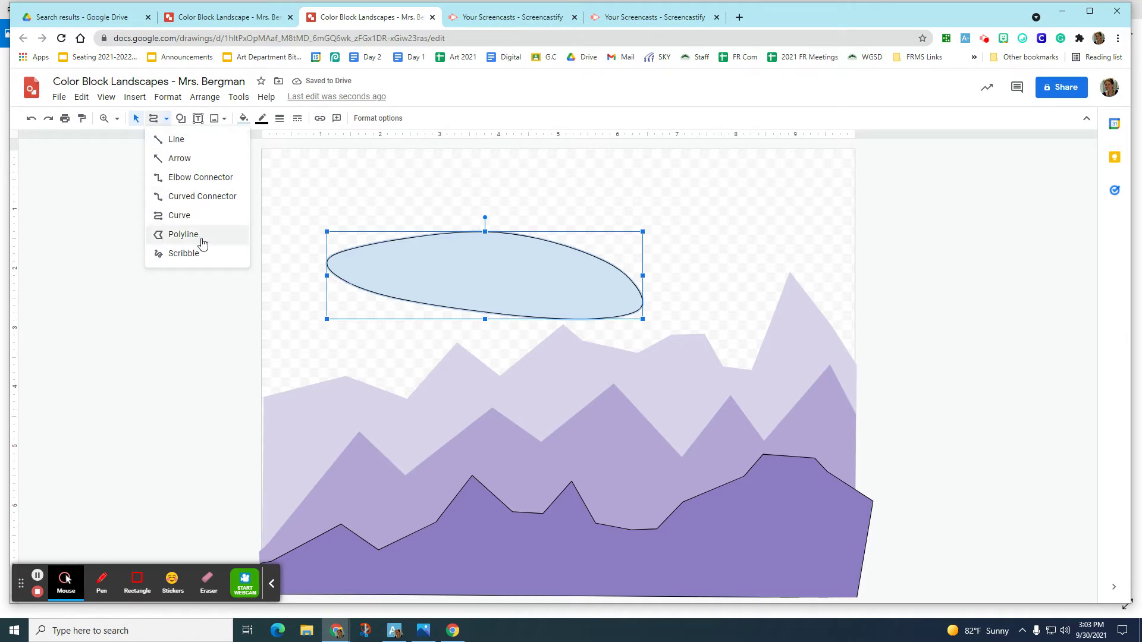
click(183, 234)
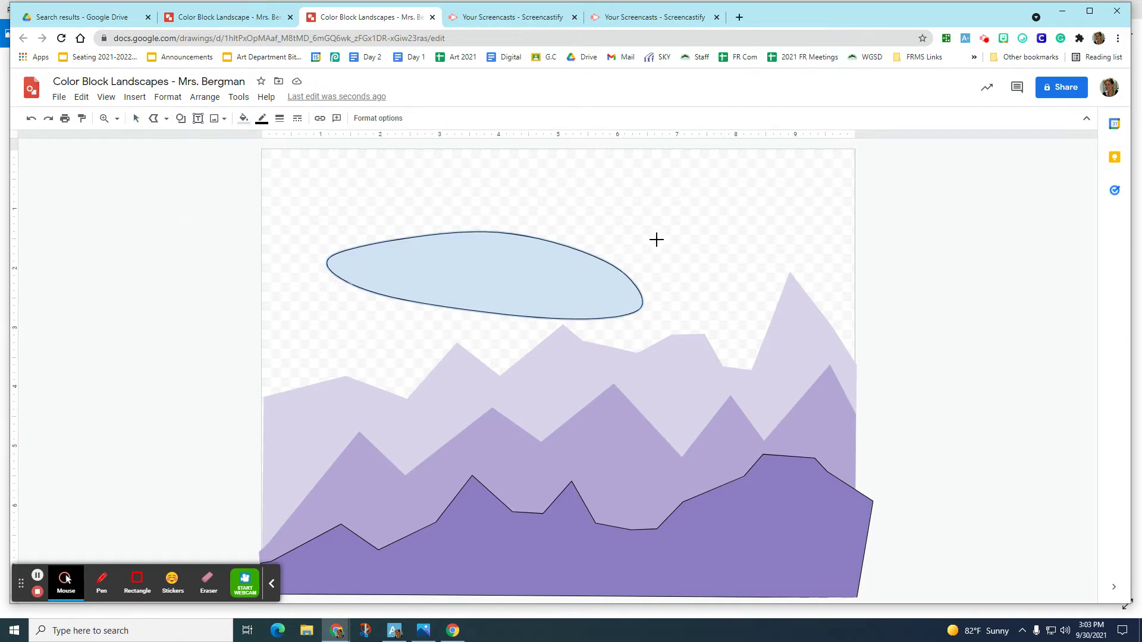
click(629, 257)
click(706, 181)
click(757, 222)
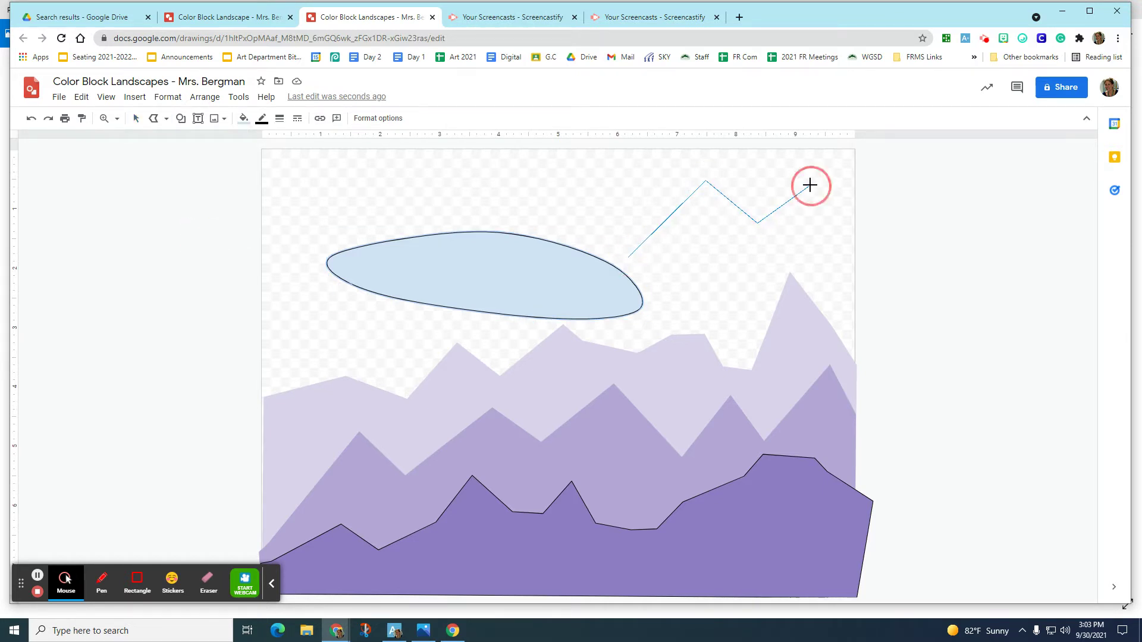
click(810, 185)
click(848, 307)
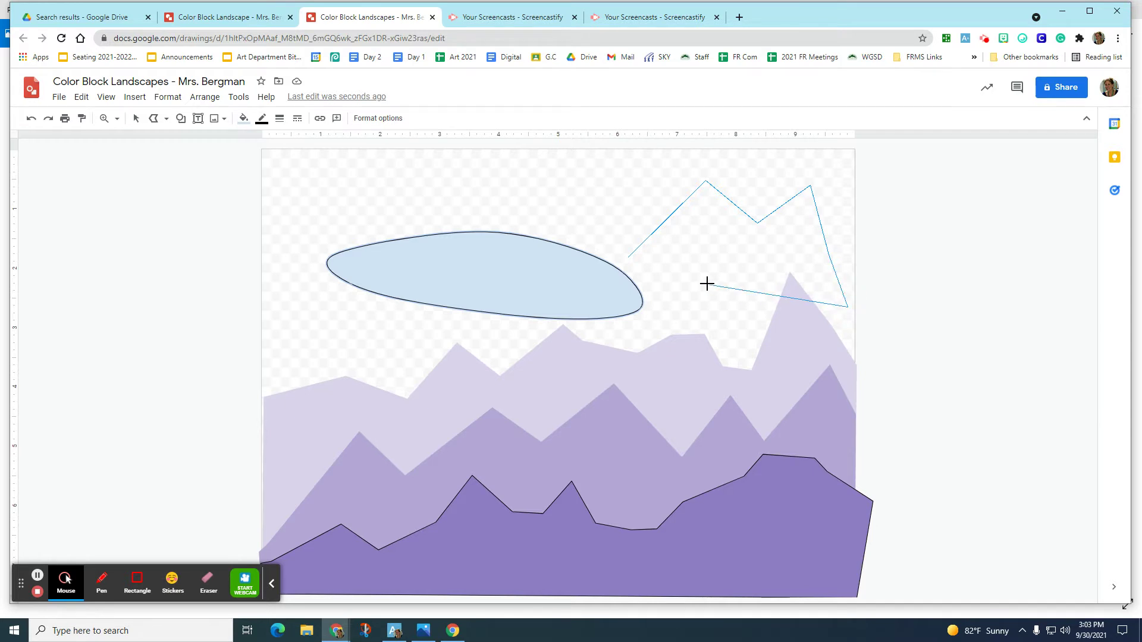
click(626, 259)
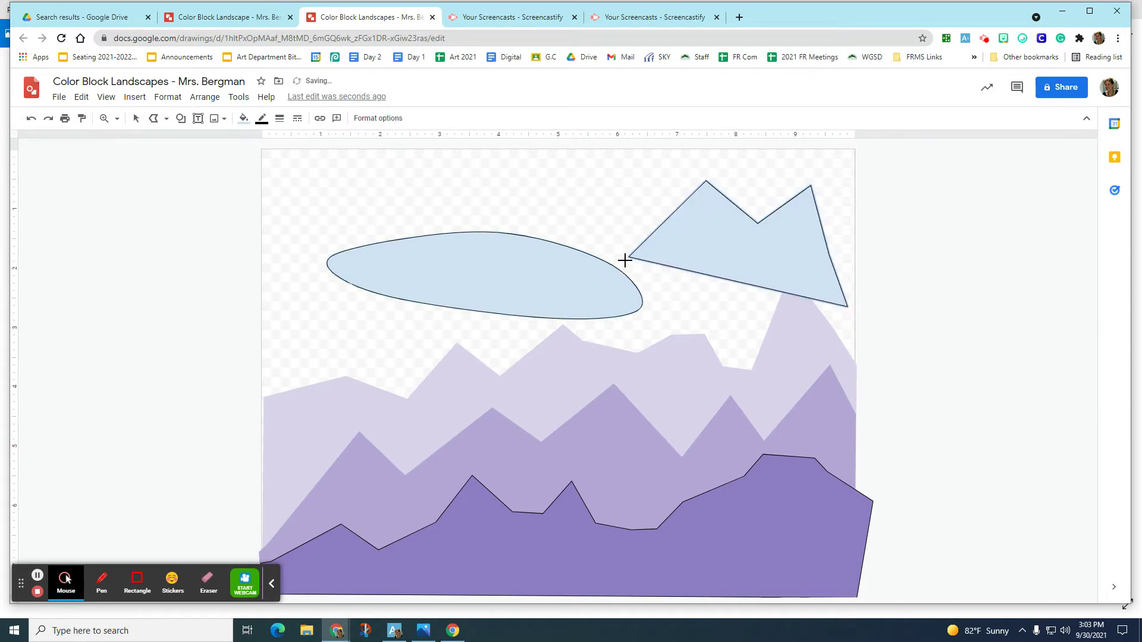
- Undo the polyline and curve shapes in the sky, redoing the curve once before removing it again
click(31, 122)
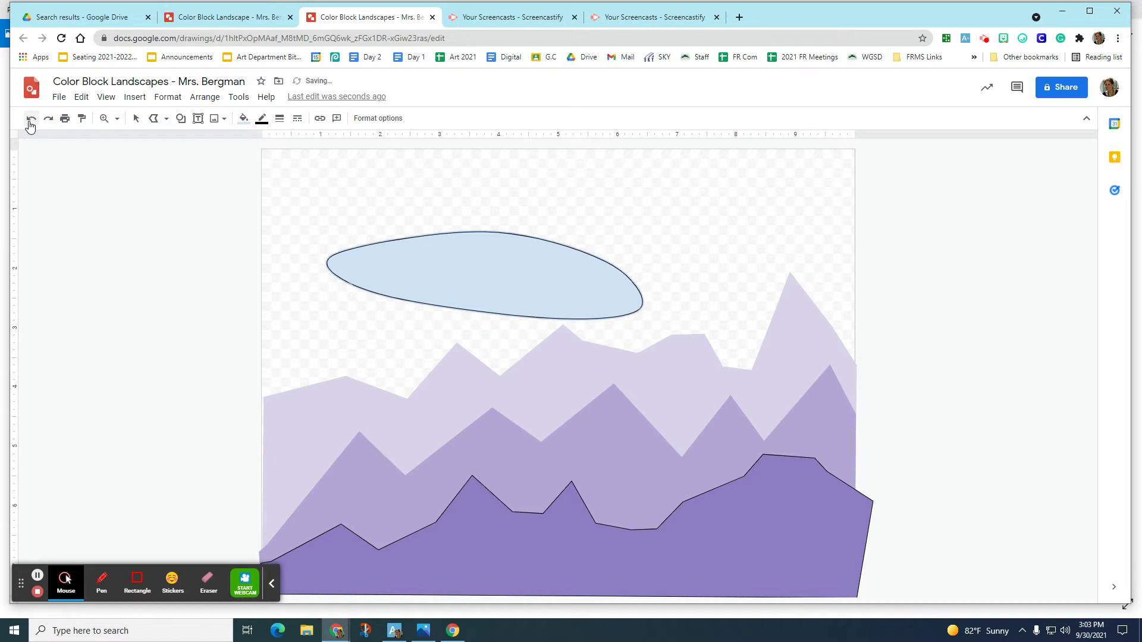
click(31, 122)
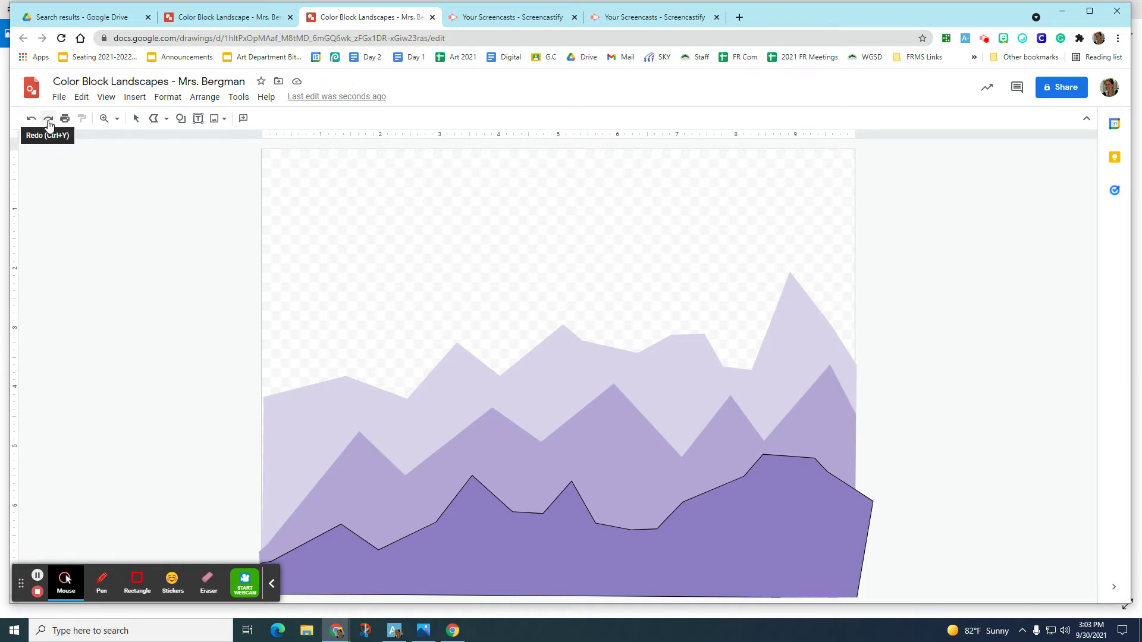
click(49, 122)
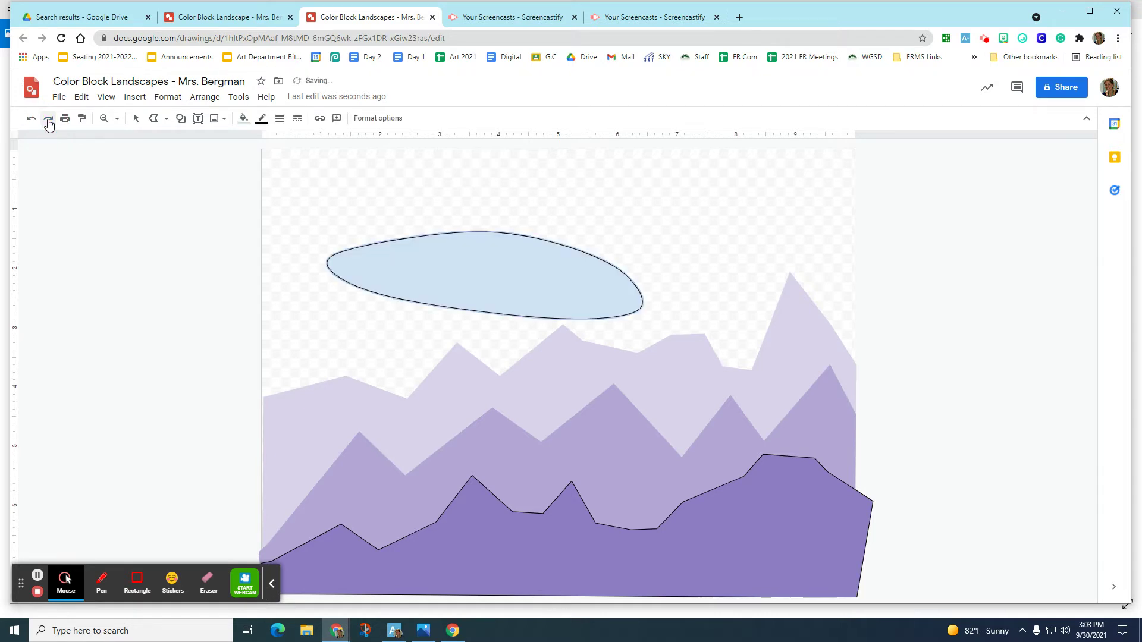
click(33, 120)
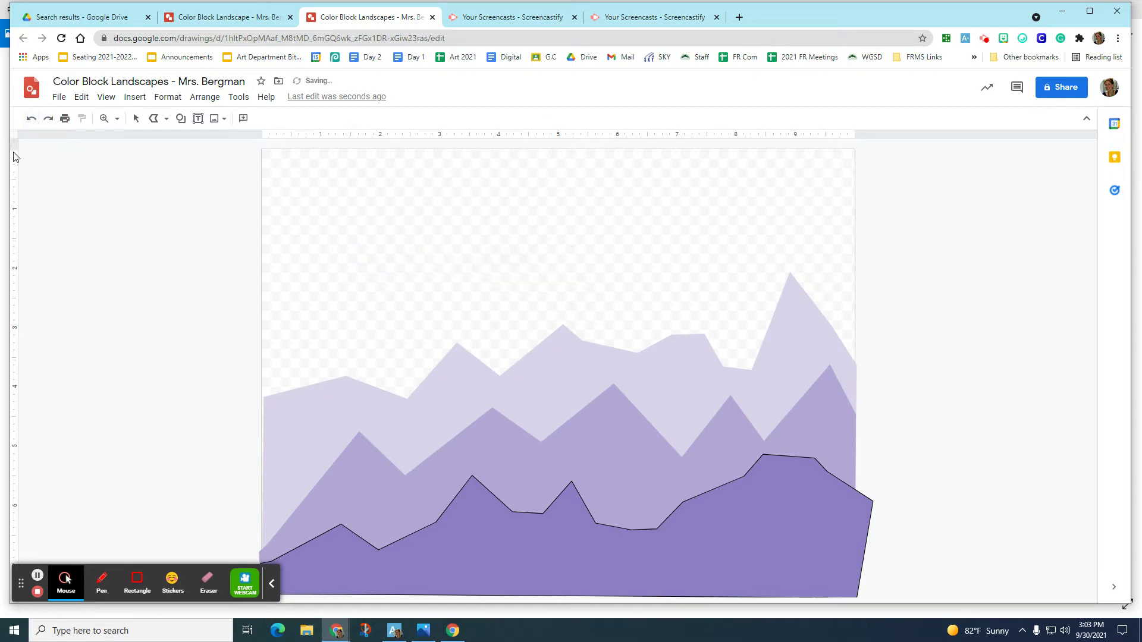
- Select the front mountain layer, nudge it slightly upward and stretch its upper edge a little higher
click(137, 122)
click(137, 123)
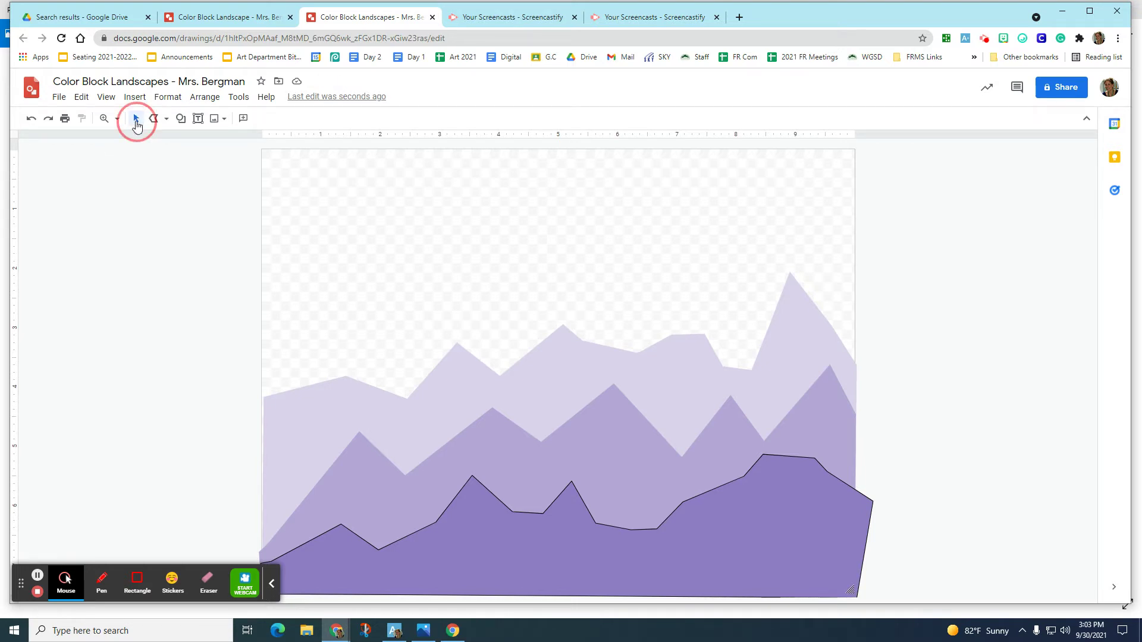
click(568, 568)
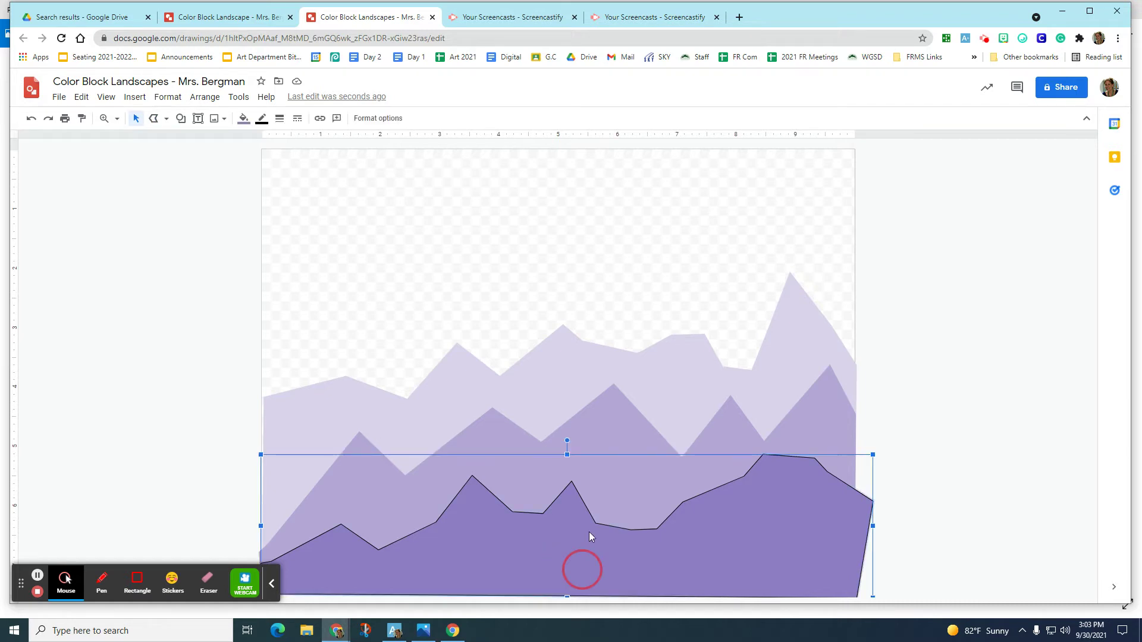
mouse_move(589, 536)
mouse_down()
mouse_move(607, 299)
mouse_move(581, 339)
mouse_move(587, 520)
mouse_move(597, 528)
mouse_up()
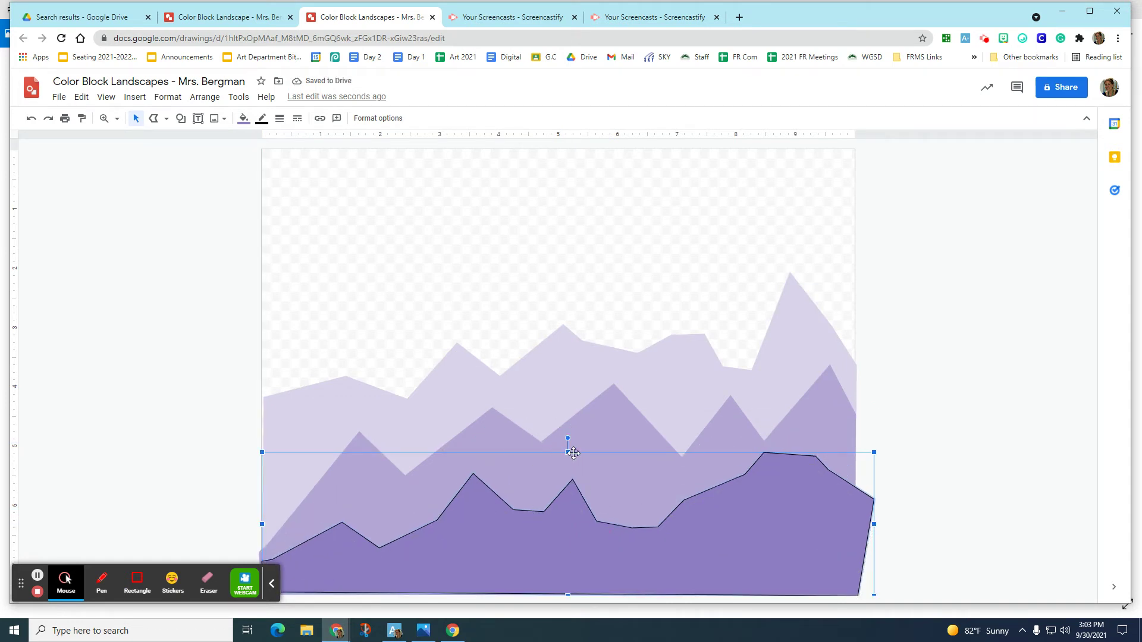
mouse_move(567, 453)
mouse_down()
mouse_move(571, 346)
mouse_move(577, 477)
mouse_move(576, 450)
mouse_up()
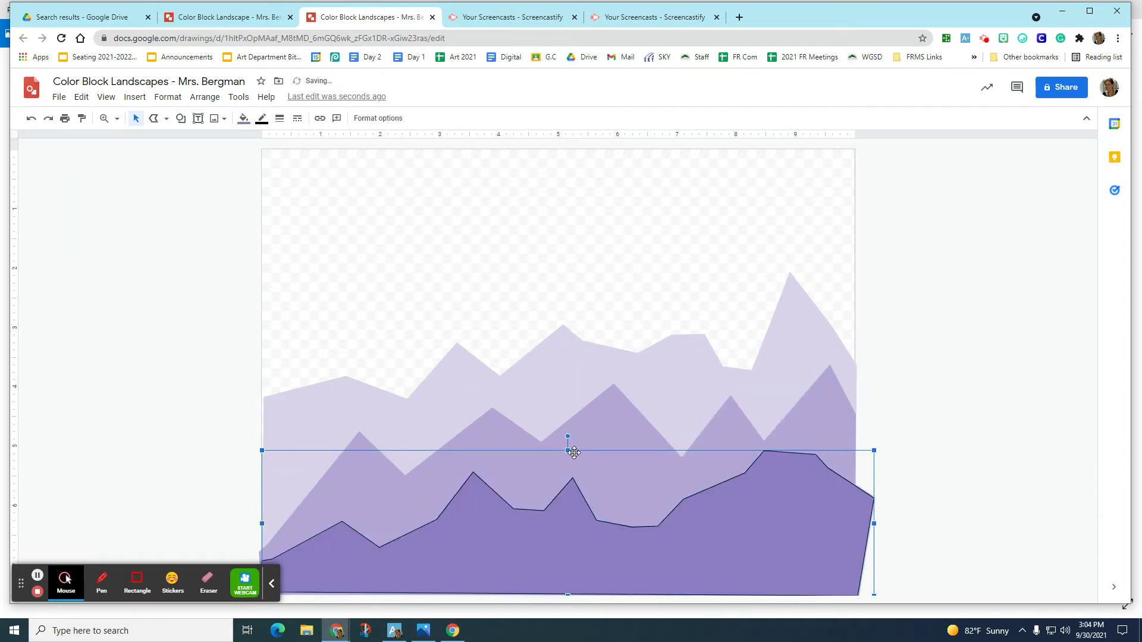
- Edit the front mountain's points, raising its central peak and shifting the two valley points beside it up and to the right
double_click(553, 532)
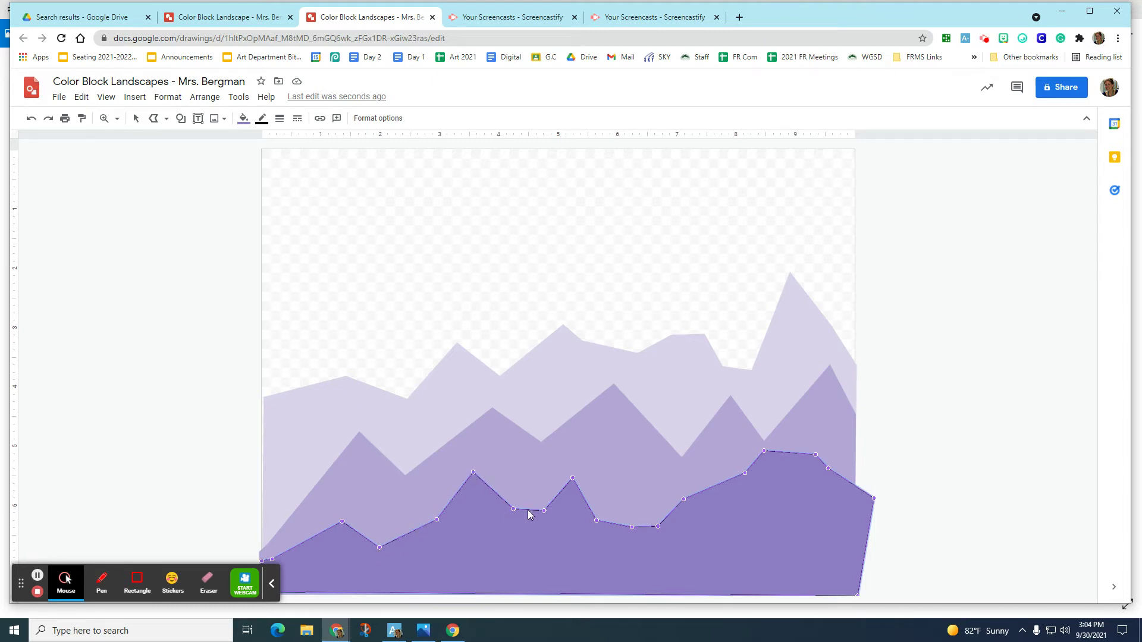
click(573, 479)
drag(572, 480, 589, 443)
click(598, 522)
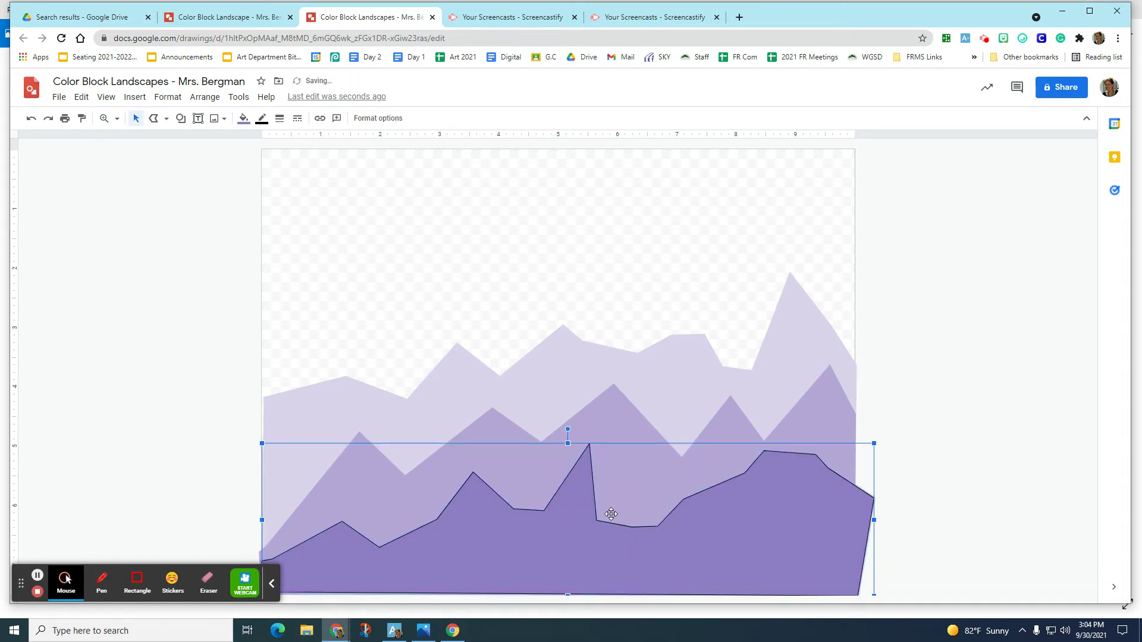
double_click(585, 540)
drag(597, 521, 646, 502)
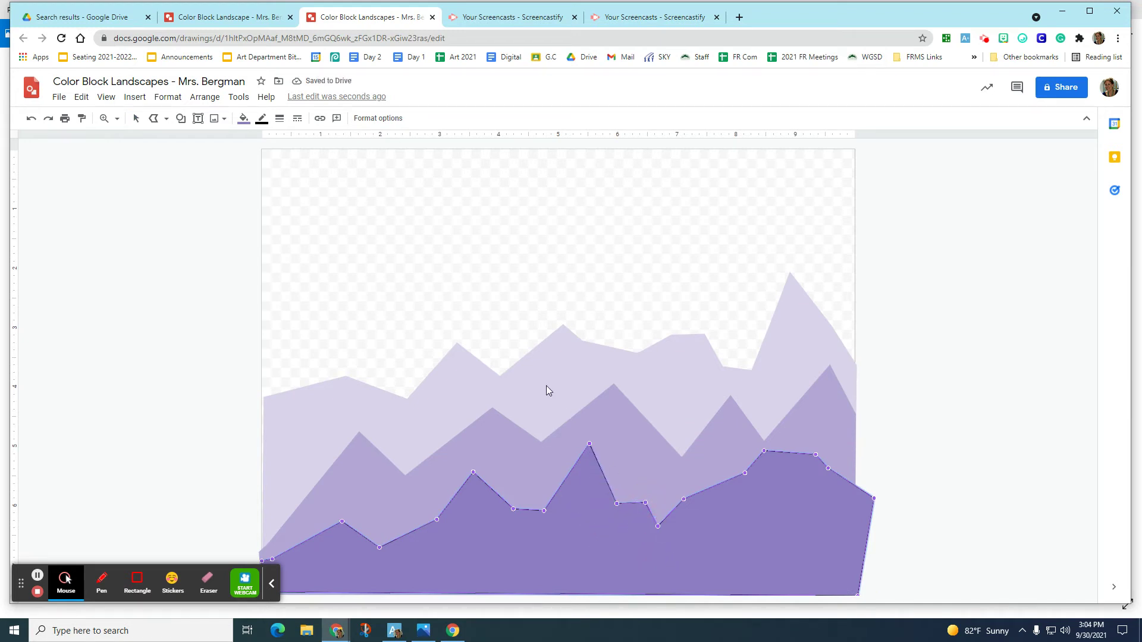
key(Escape)
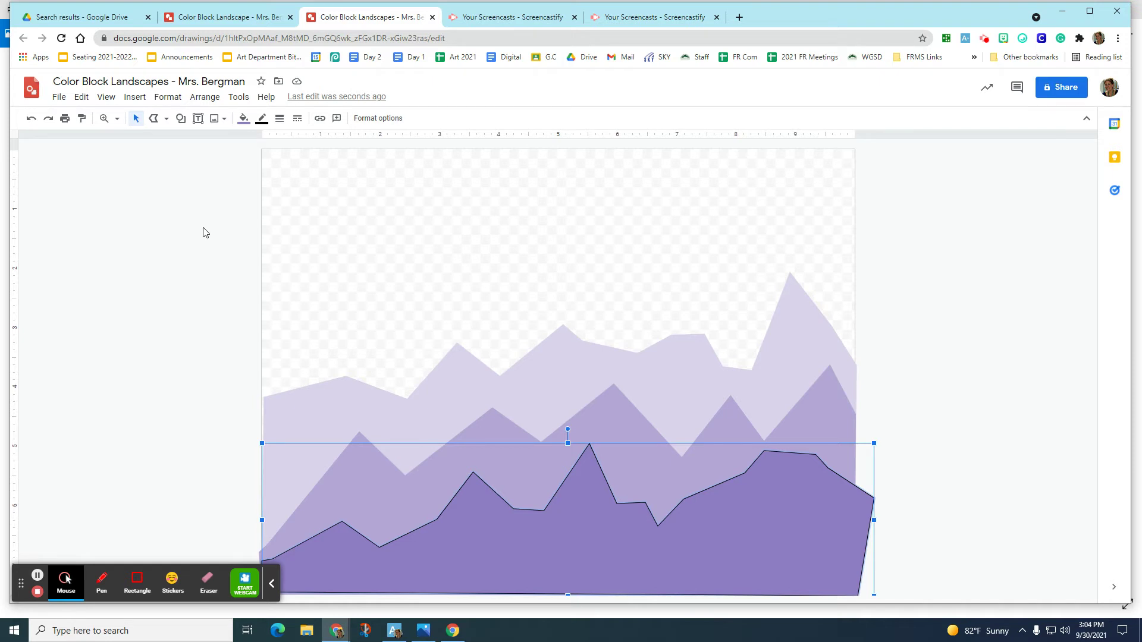
- Try a darker solid purple fill on the front mountain, followed by a preset light purple radial gradient
click(244, 119)
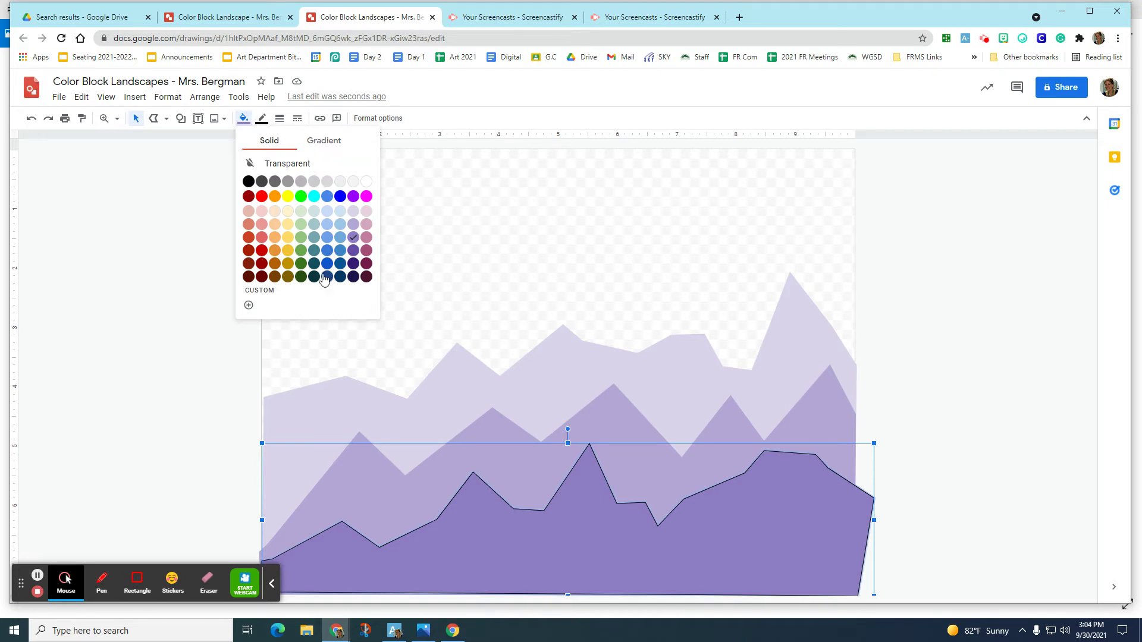
click(353, 250)
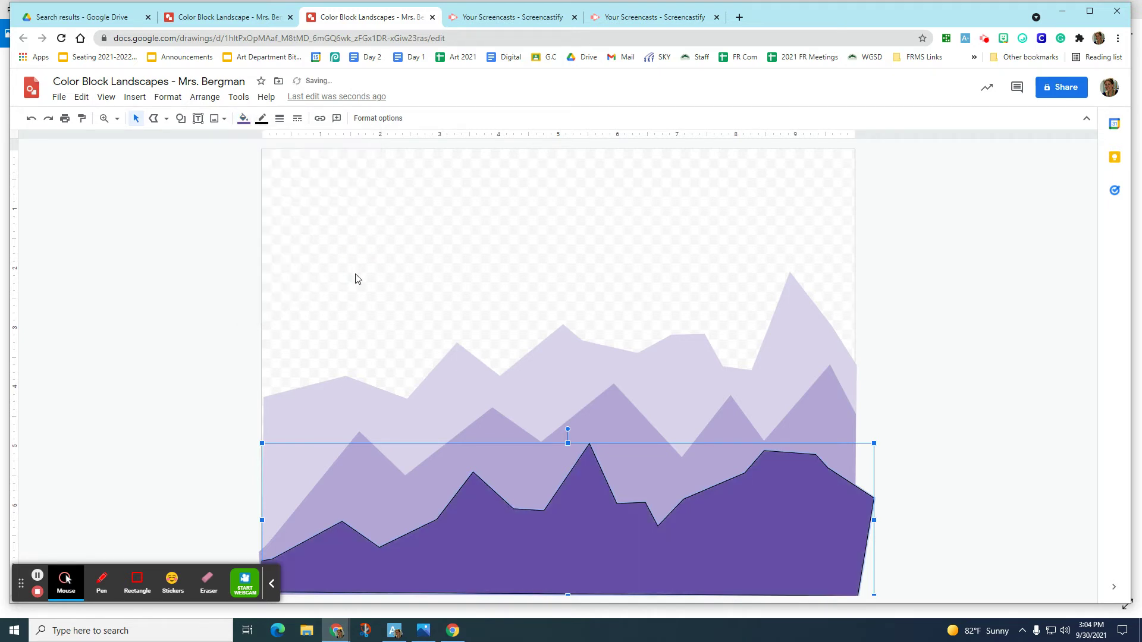
click(247, 119)
click(335, 142)
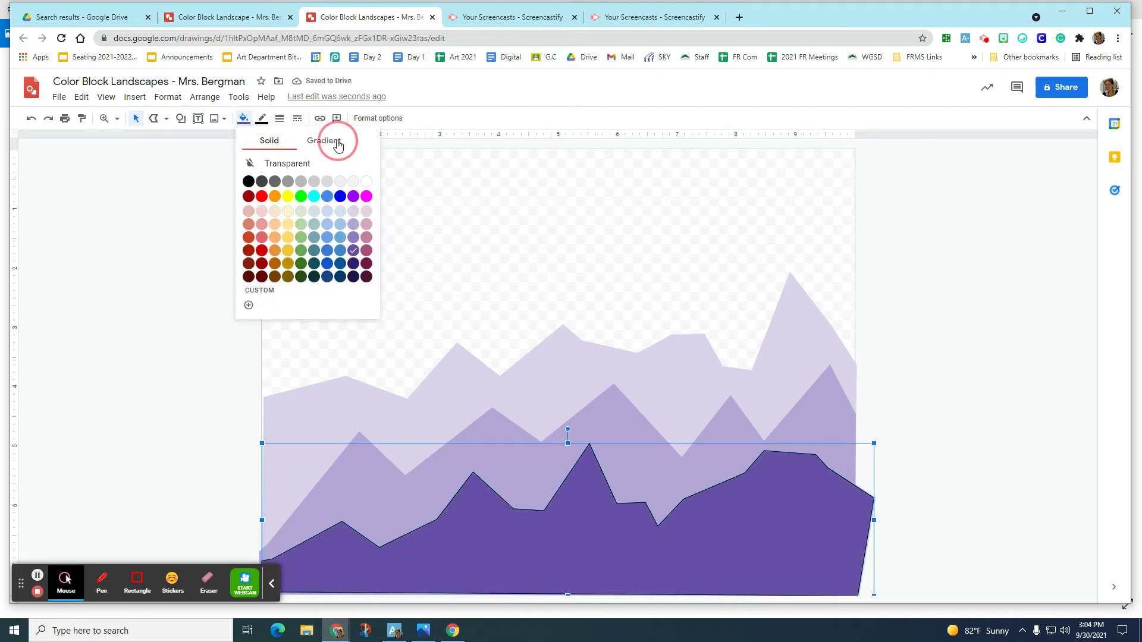
click(343, 213)
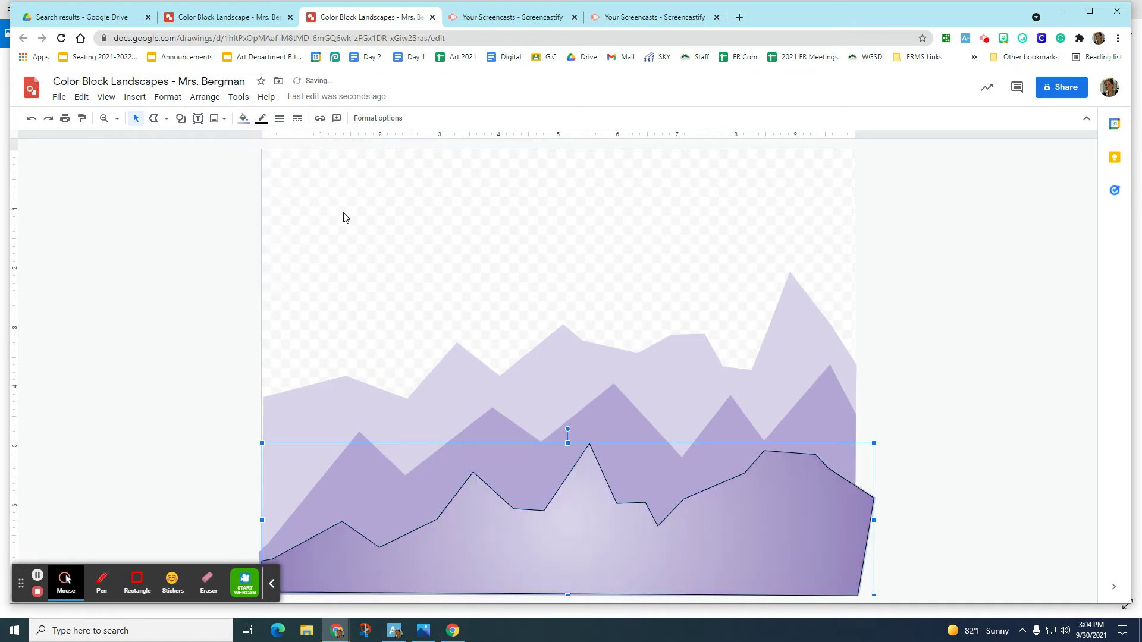
- Fill the front mountain with the dark purple radial gradient and customize its center stop to light purple
click(244, 118)
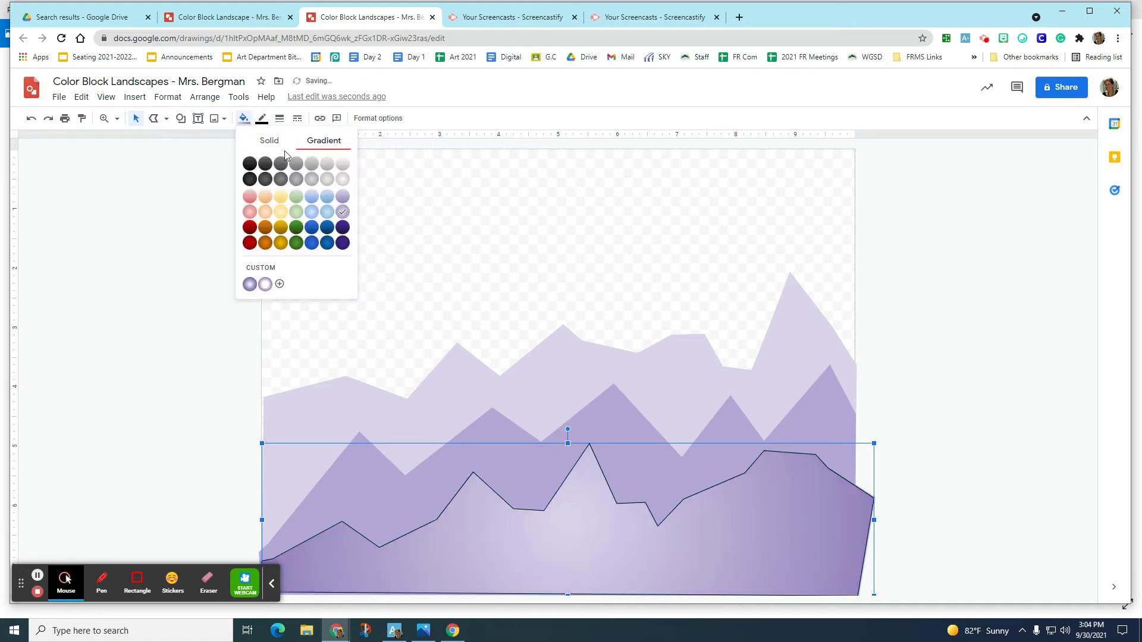
click(344, 244)
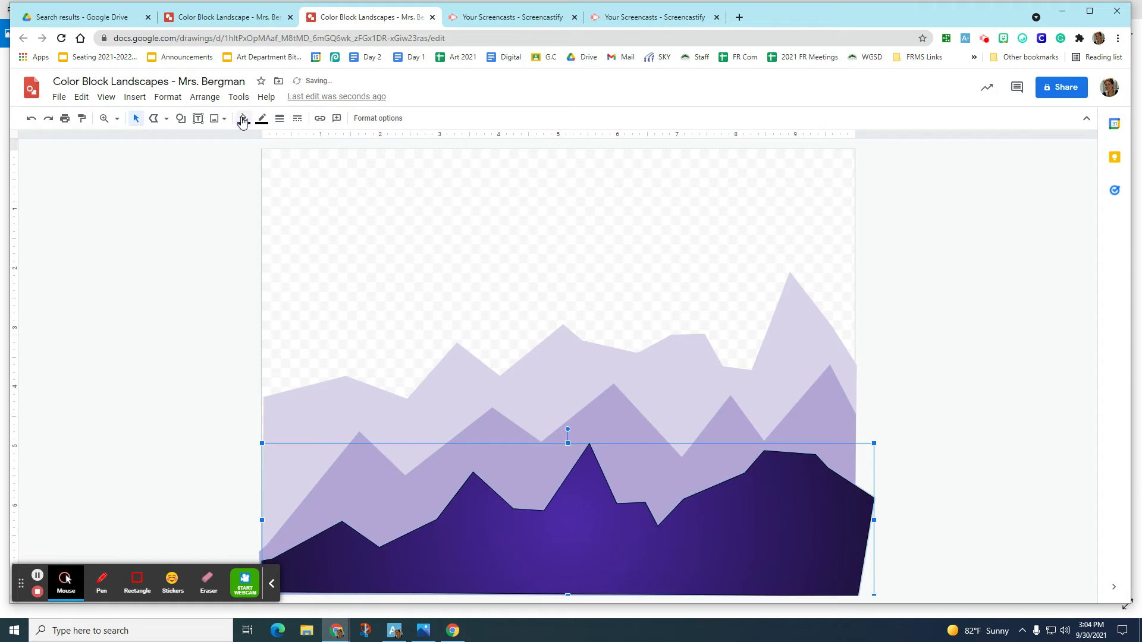
click(244, 119)
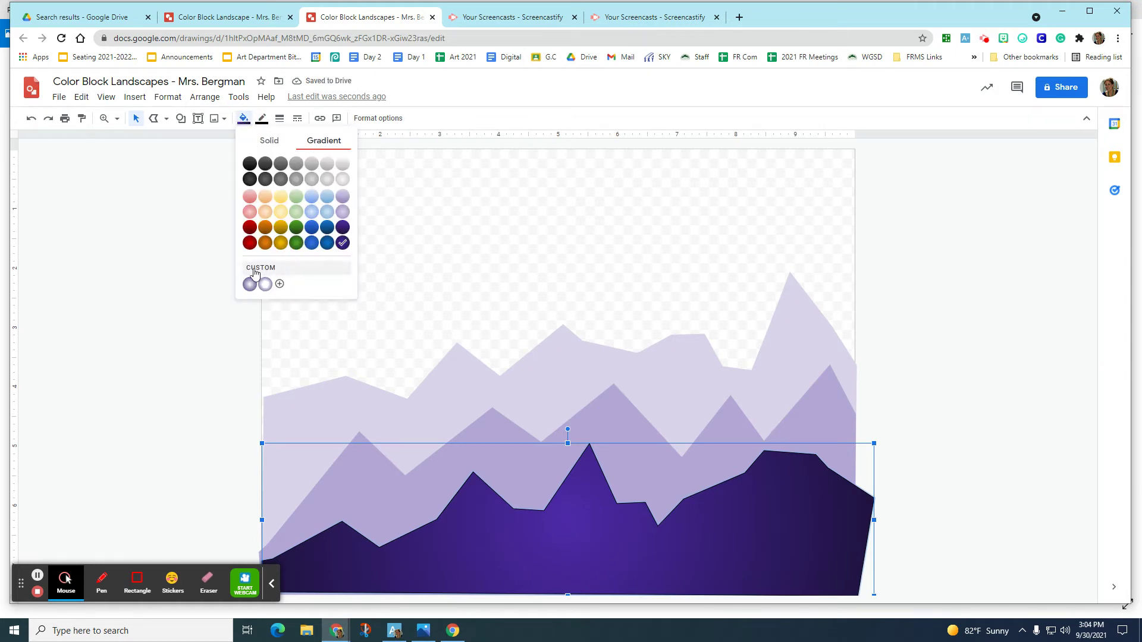
click(267, 274)
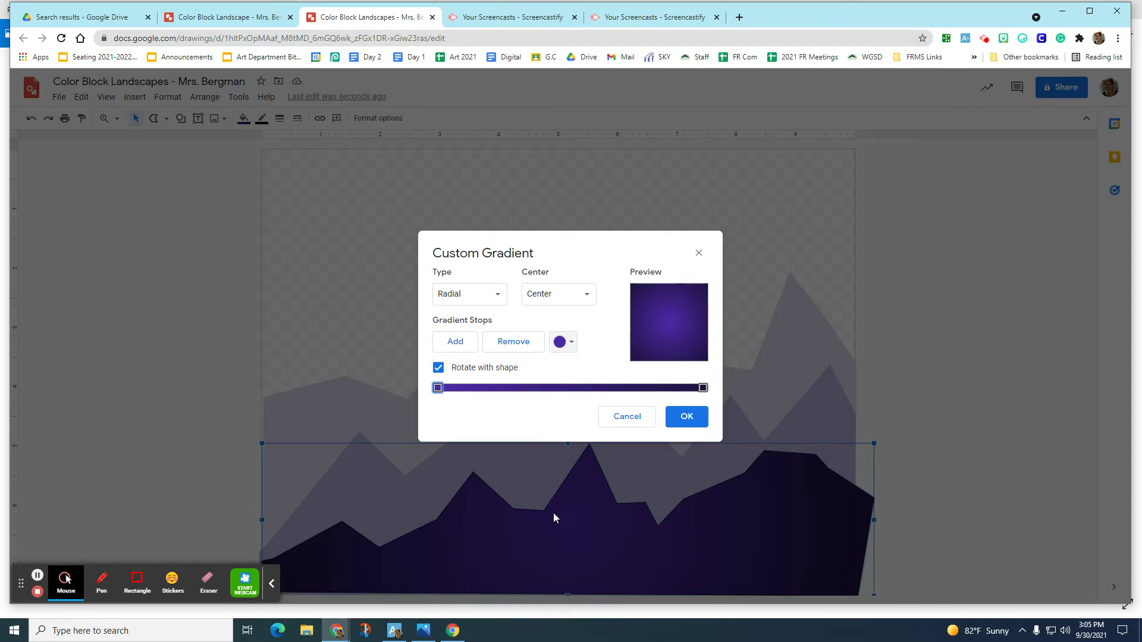
click(570, 343)
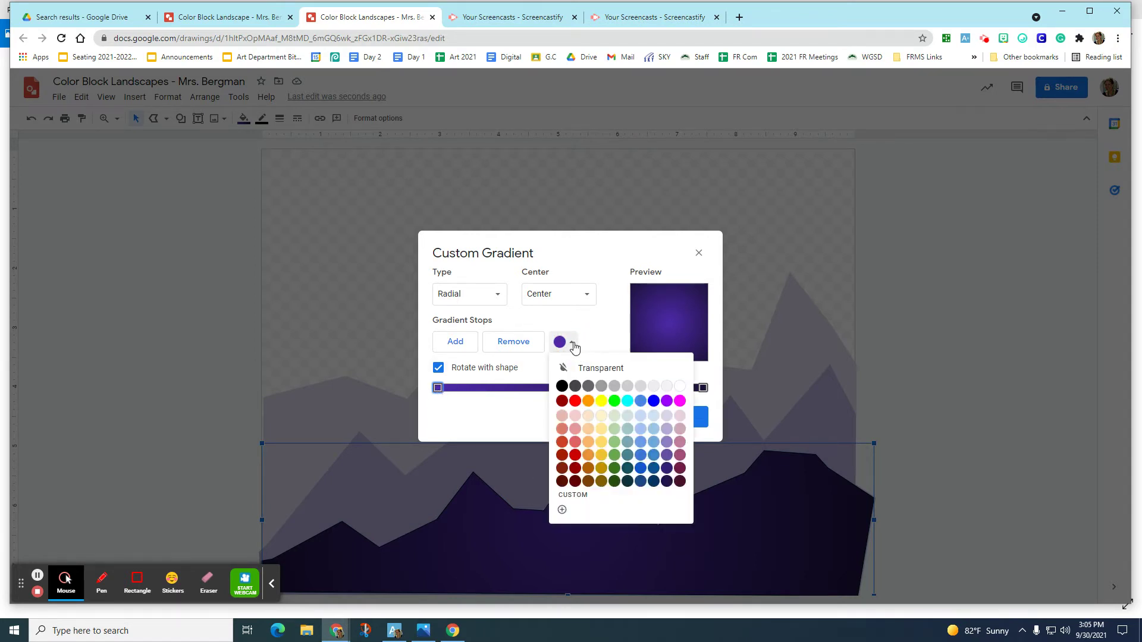
click(667, 429)
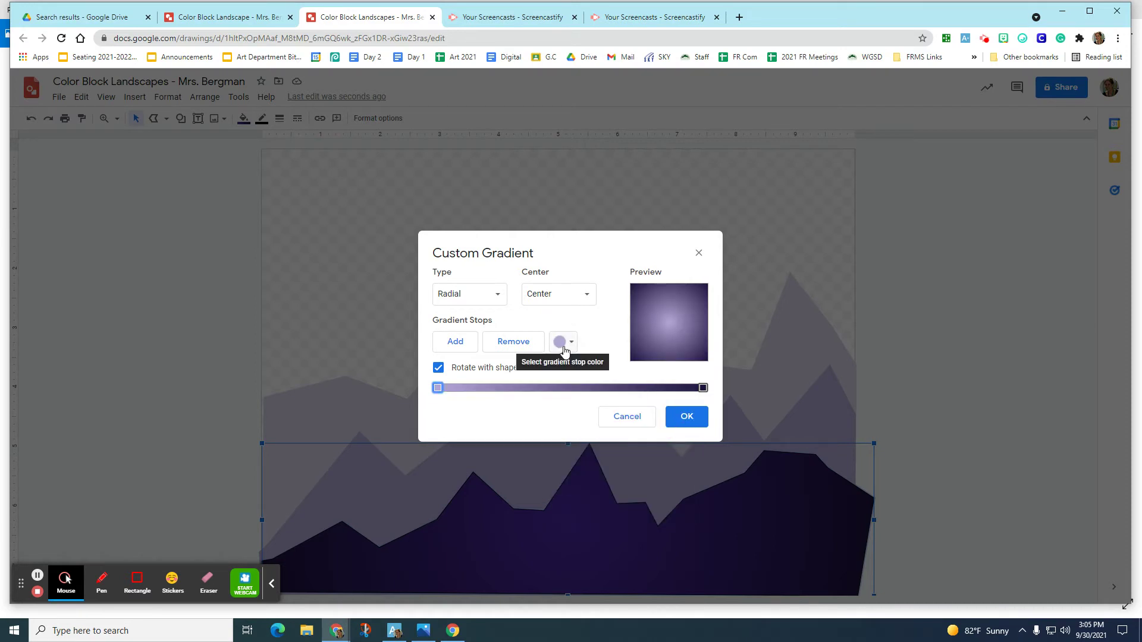
click(683, 421)
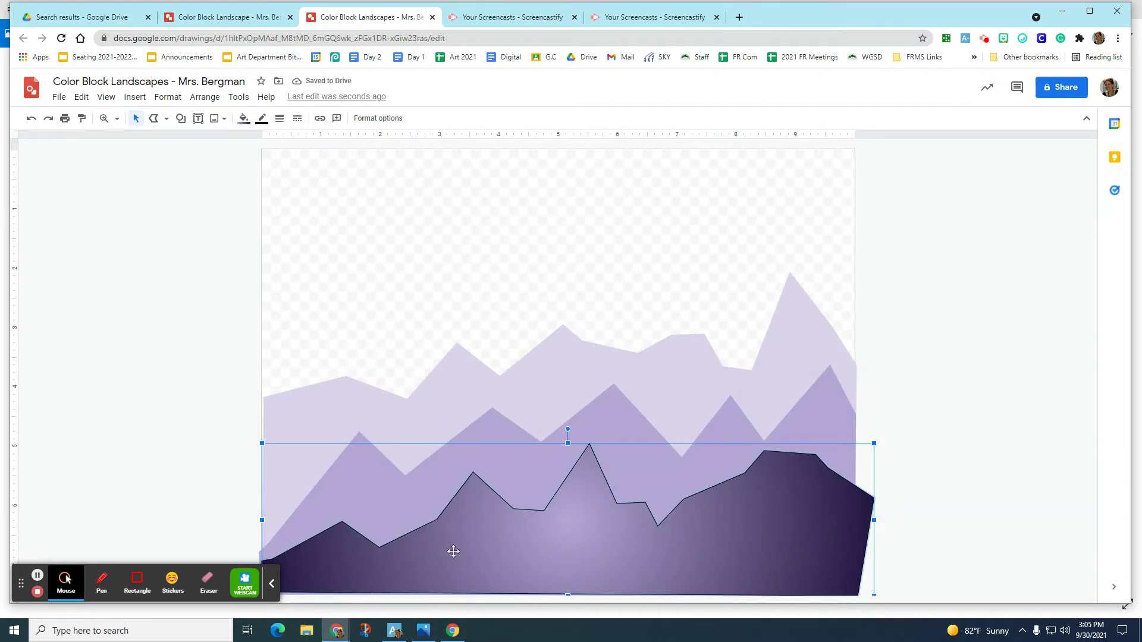
- Add a white stop to the front mountain's custom radial gradient, place it beyond the midpoint toward the dark end, and apply the gradient
click(241, 123)
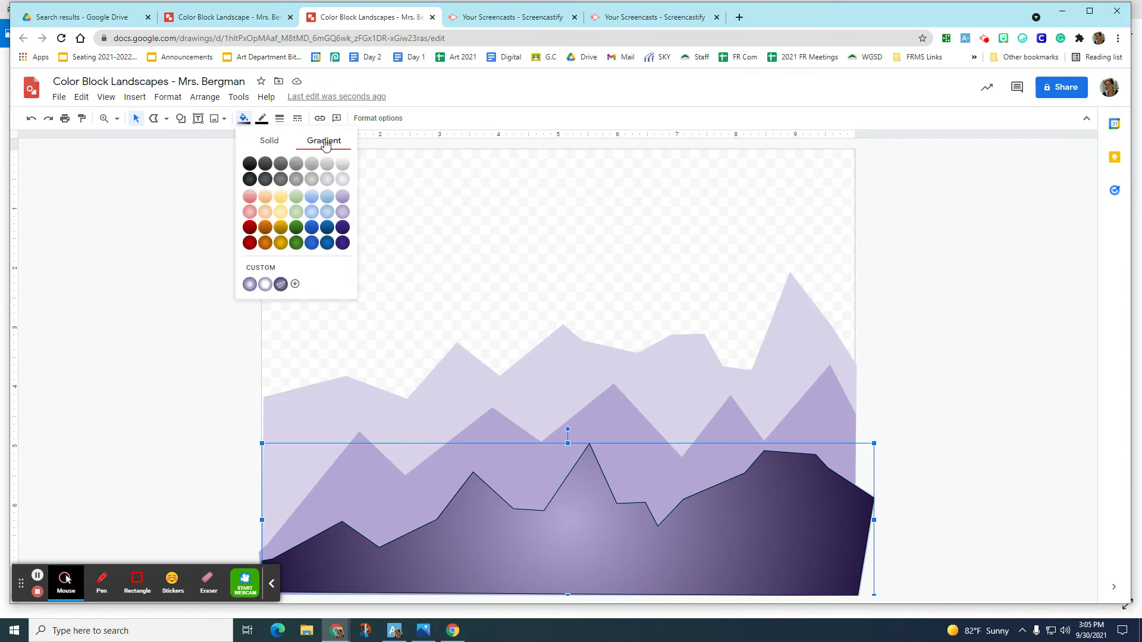
click(296, 284)
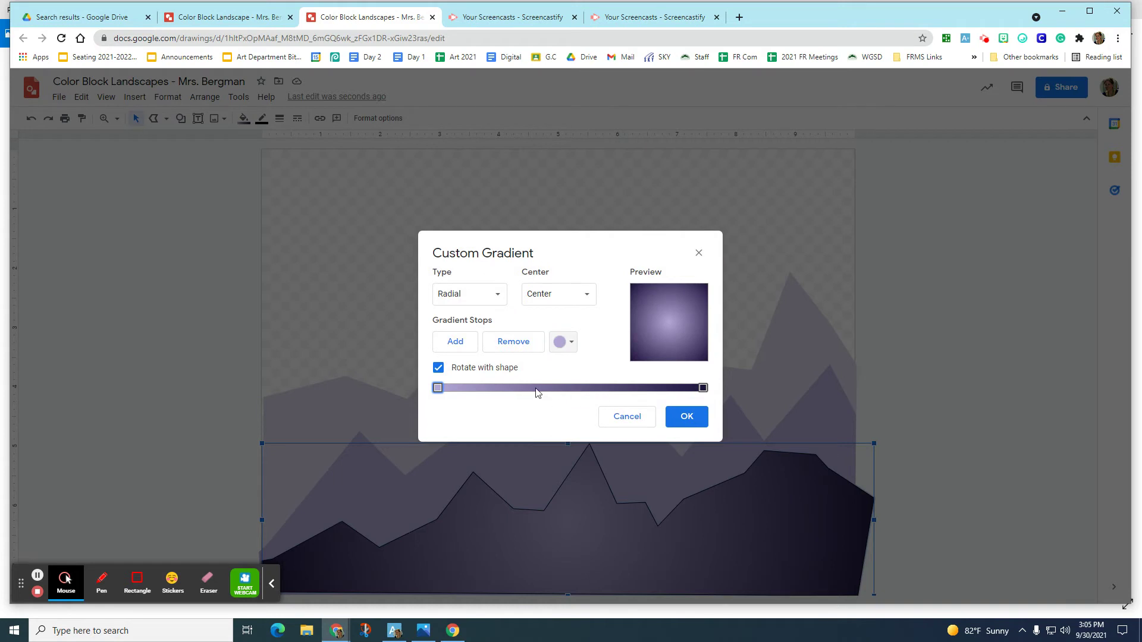
click(456, 343)
mouse_move(571, 391)
mouse_down()
mouse_move(500, 388)
mouse_move(607, 388)
mouse_move(469, 388)
mouse_move(645, 388)
mouse_move(543, 395)
mouse_move(605, 390)
mouse_move(556, 397)
mouse_up()
click(565, 343)
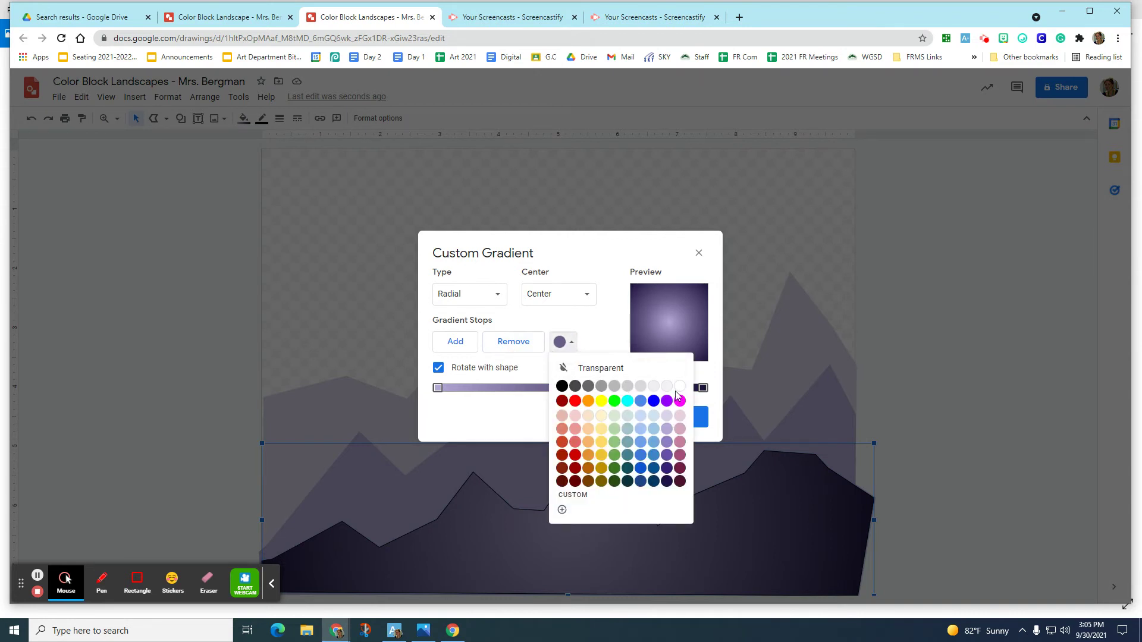
click(679, 388)
drag(547, 391, 603, 388)
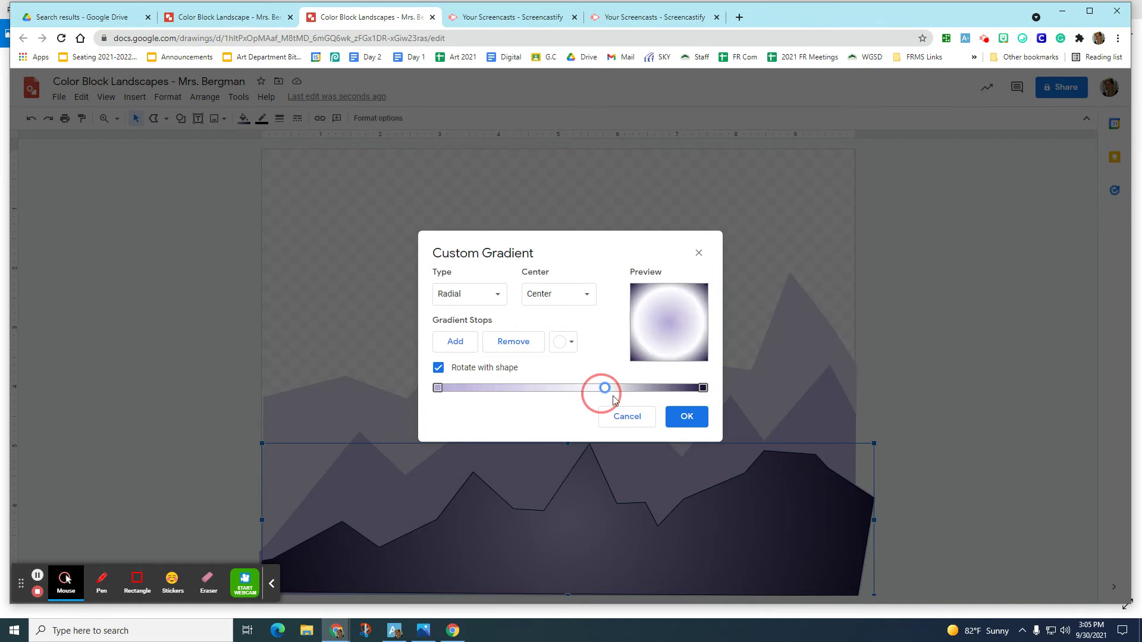
click(685, 417)
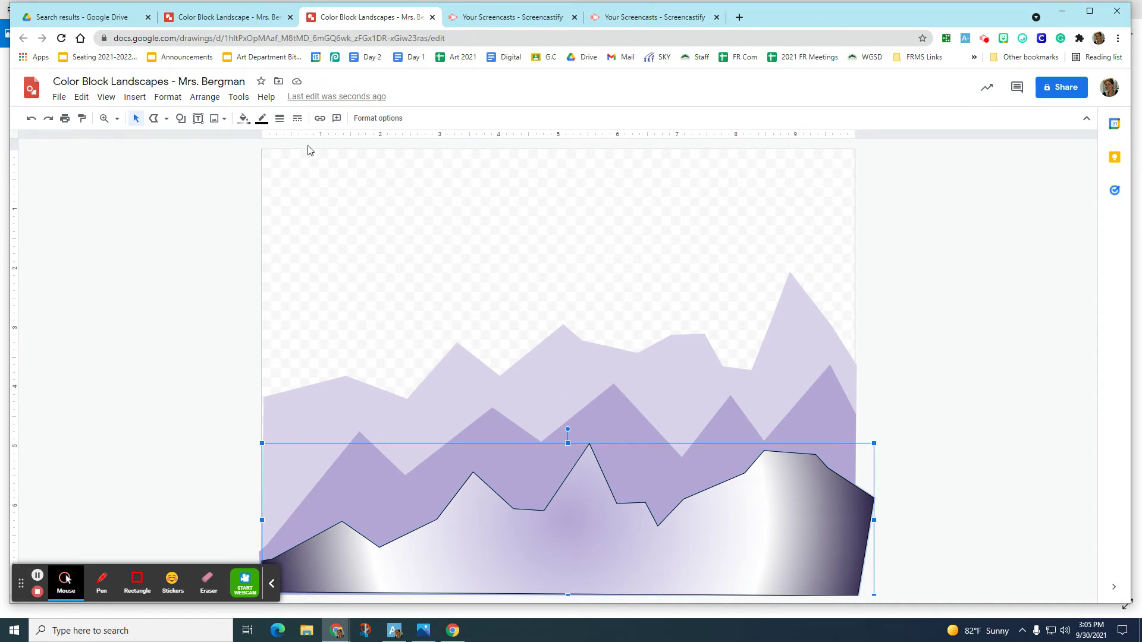
- Try a transparent border on the front mountain in place of its black outline
click(265, 125)
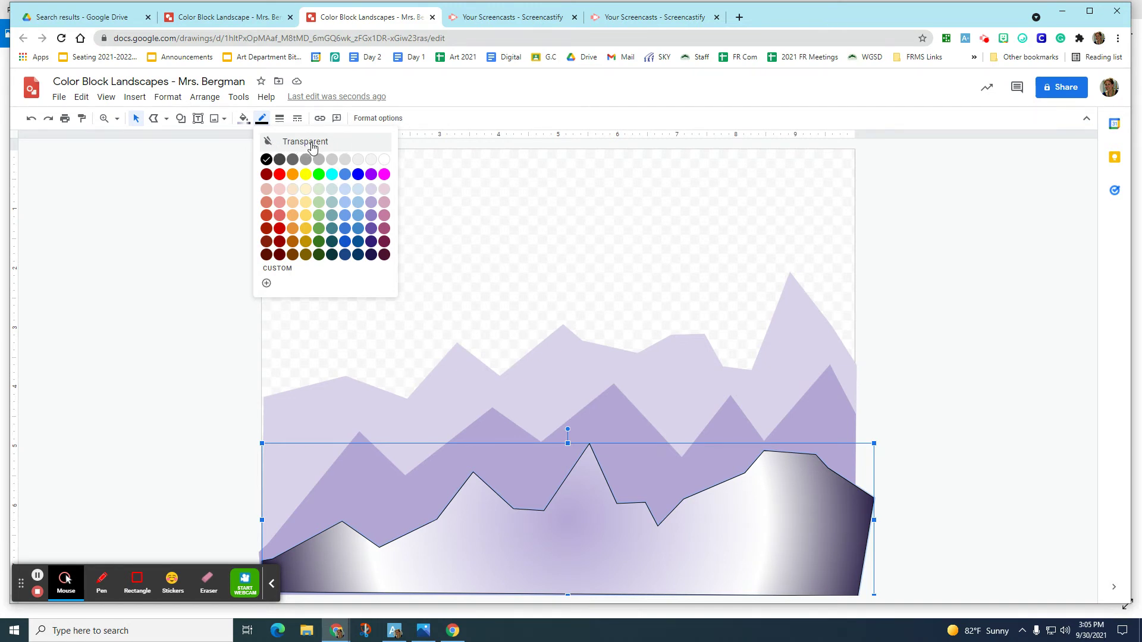
click(264, 122)
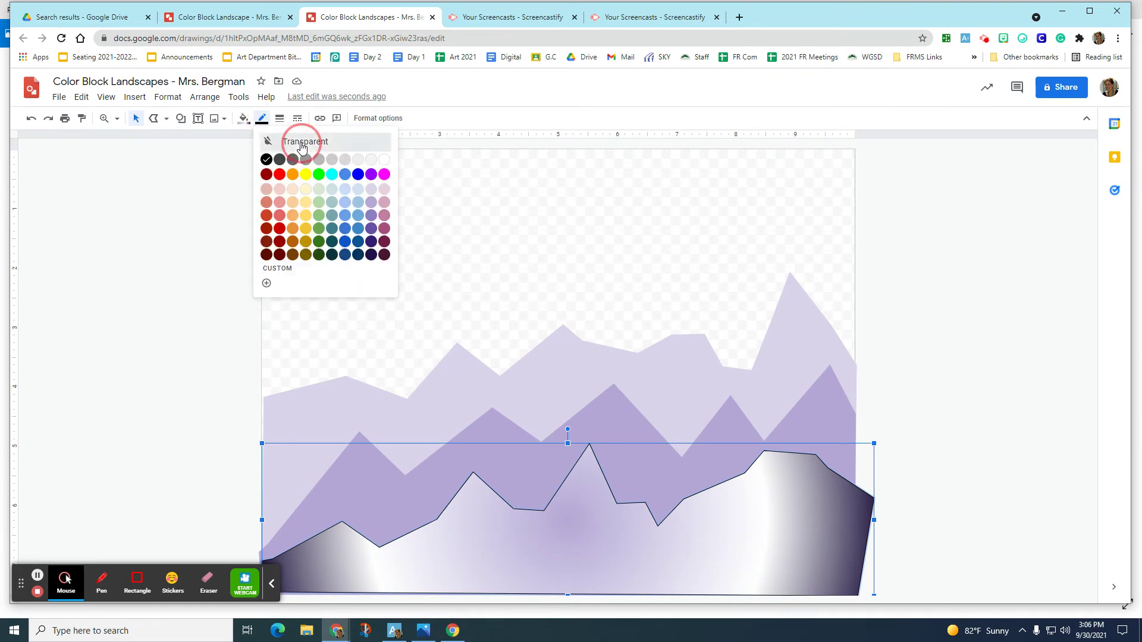
click(303, 143)
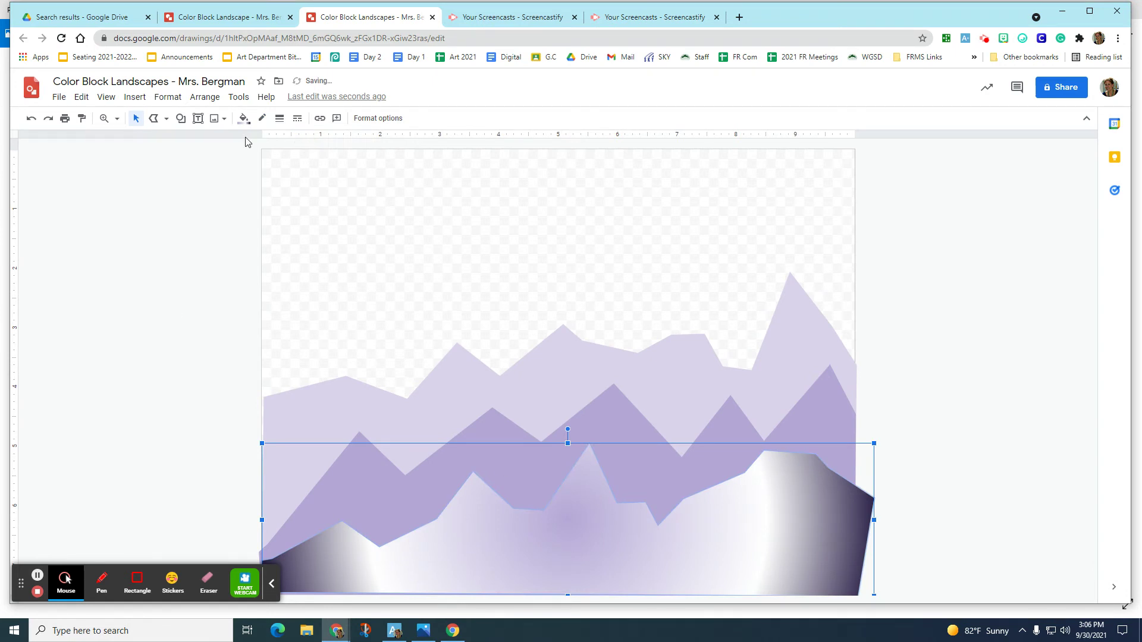
- Color the front mountain's border light purple, change it to the next darker purple shade, and deselect the shape
click(262, 118)
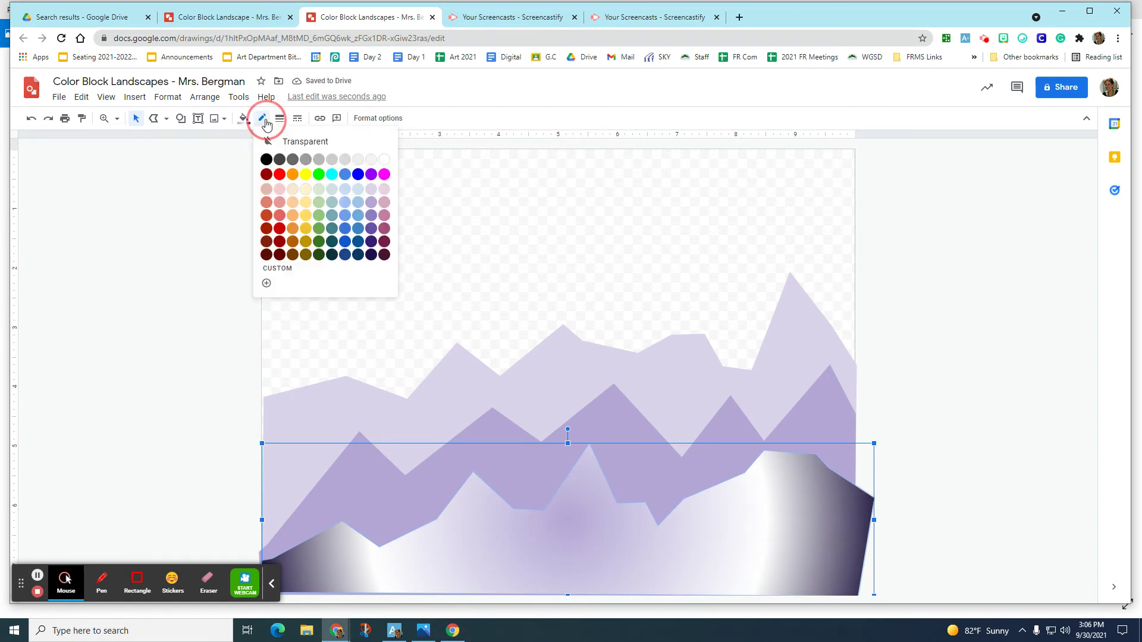
click(370, 204)
click(262, 118)
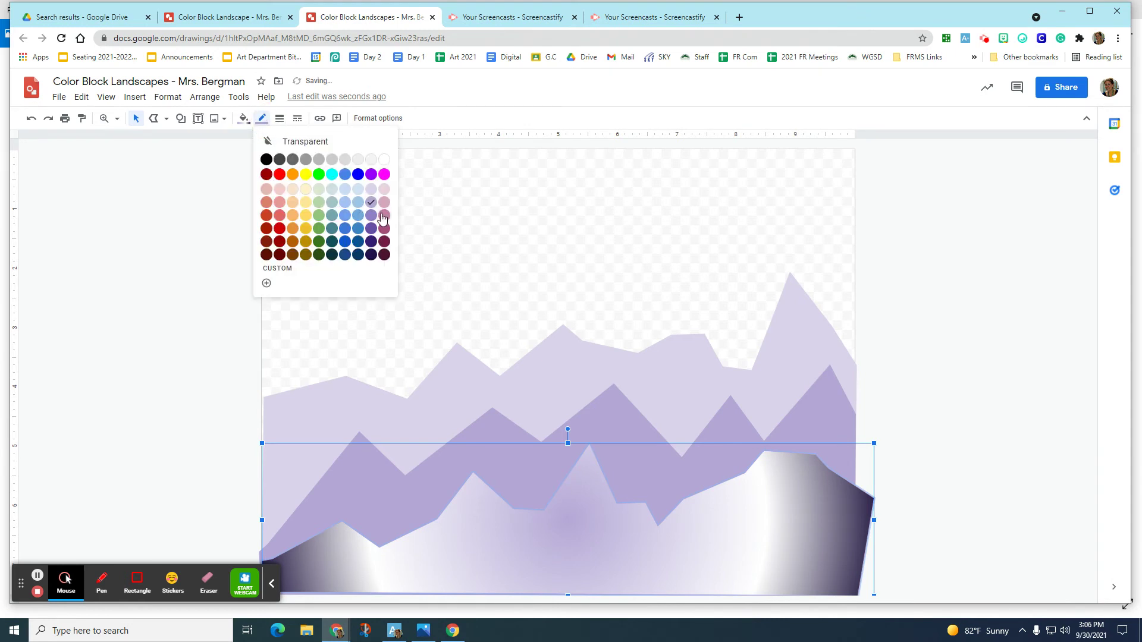
click(370, 221)
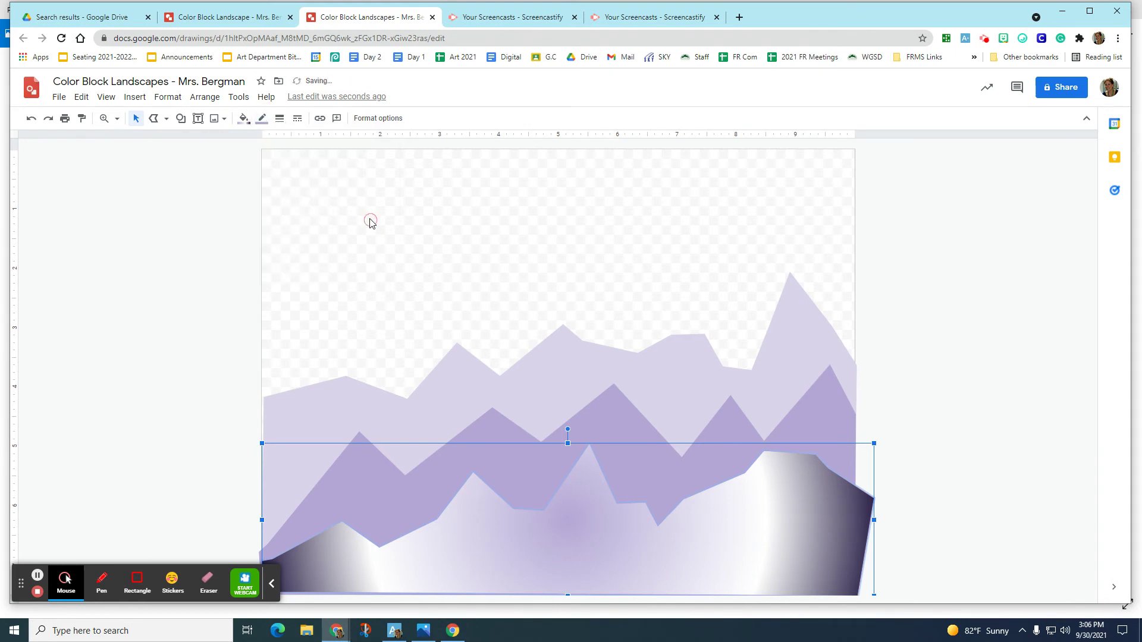
click(252, 286)
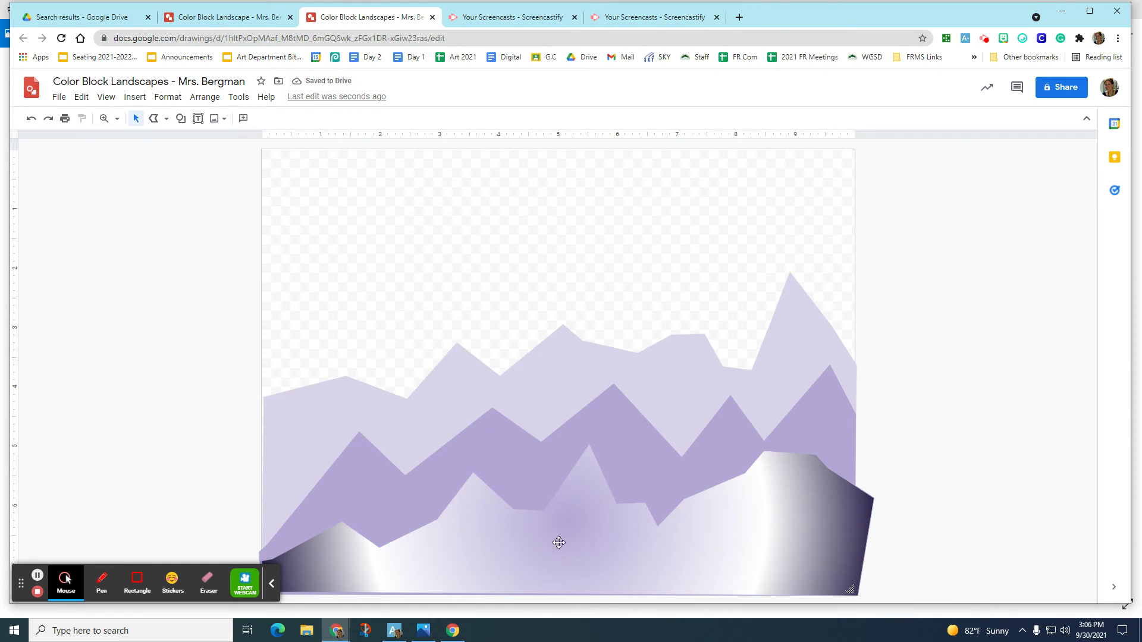
- Select the gradient-filled front mountain and move it up so it overlaps the solid purple mountain layer
click(204, 96)
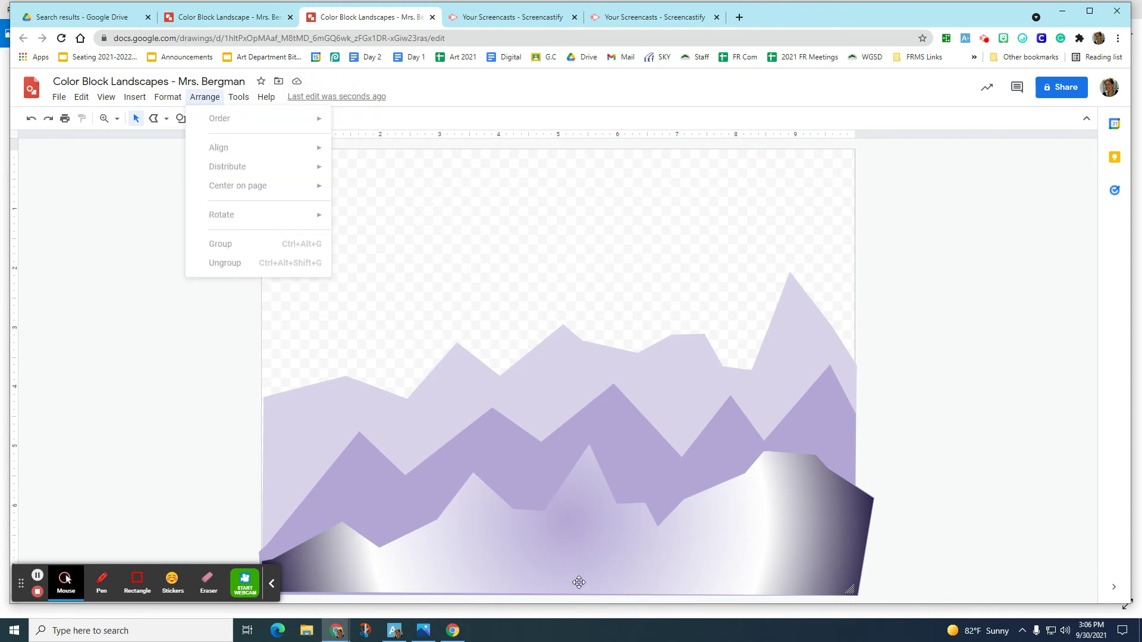
click(616, 564)
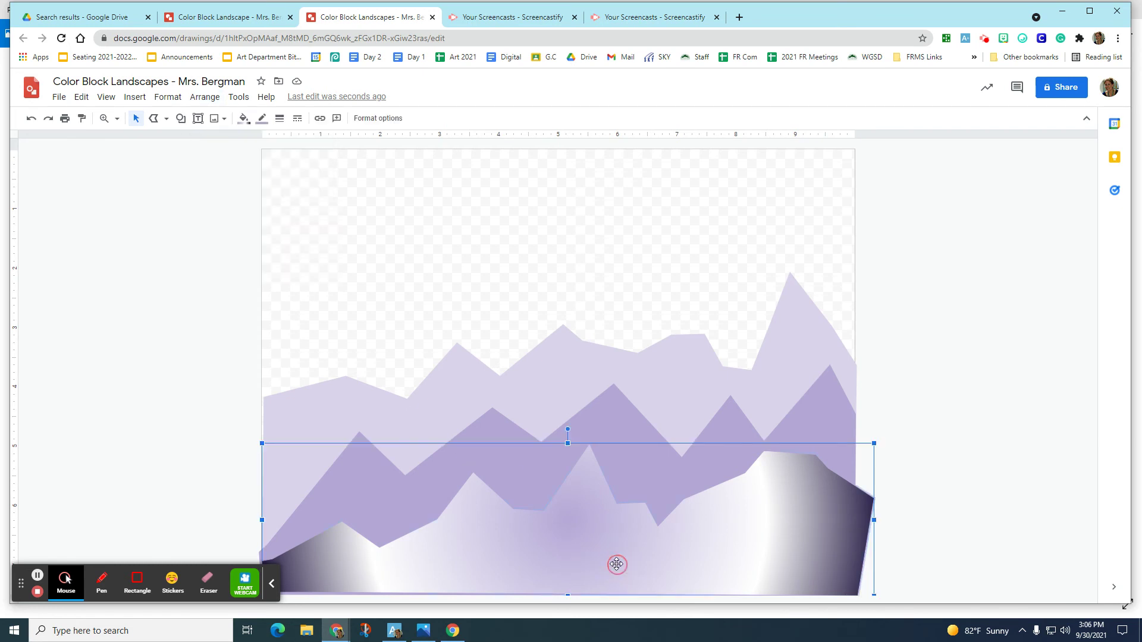
drag(615, 564, 599, 545)
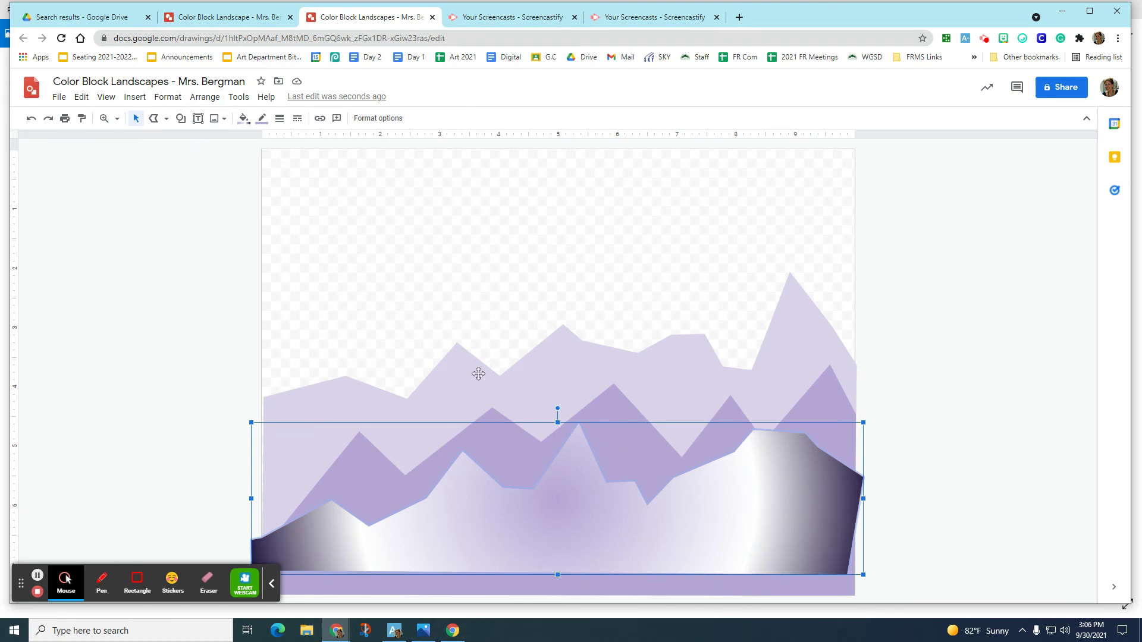
drag(566, 538, 572, 484)
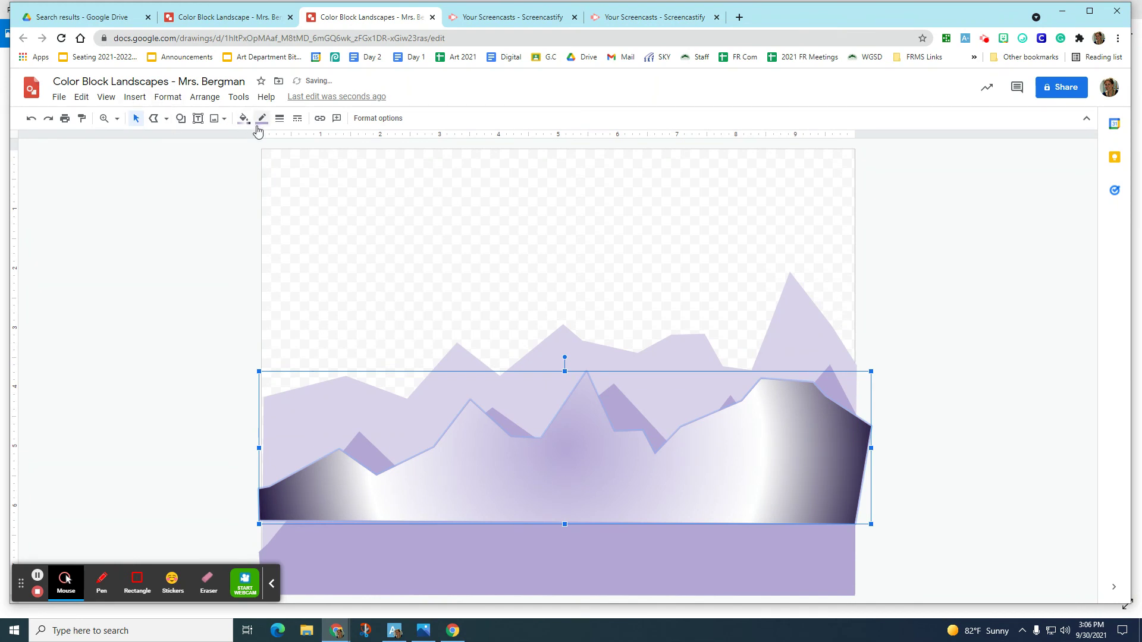
- Send the gradient-filled mountain backward one level, then all the way to the back
click(212, 101)
mouse_move(220, 122)
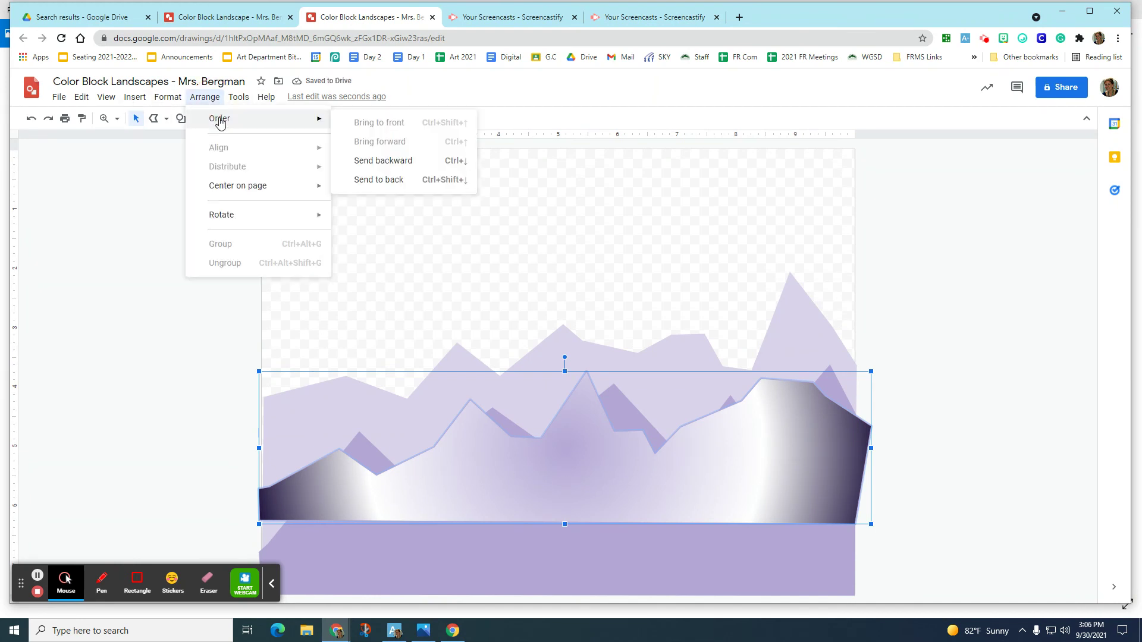
click(375, 161)
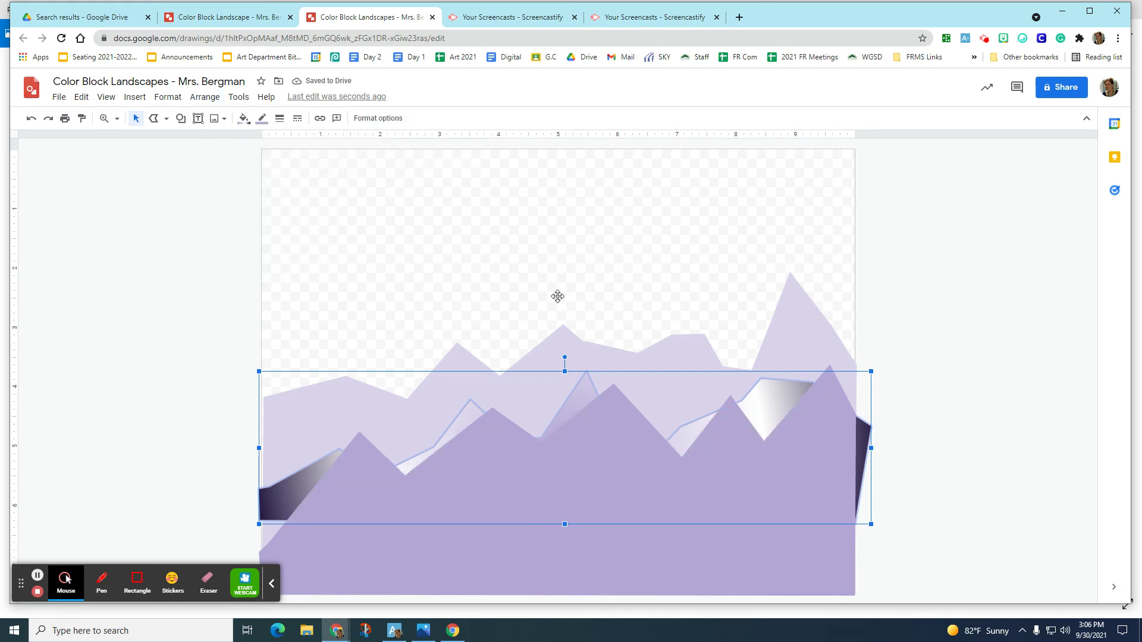
click(197, 101)
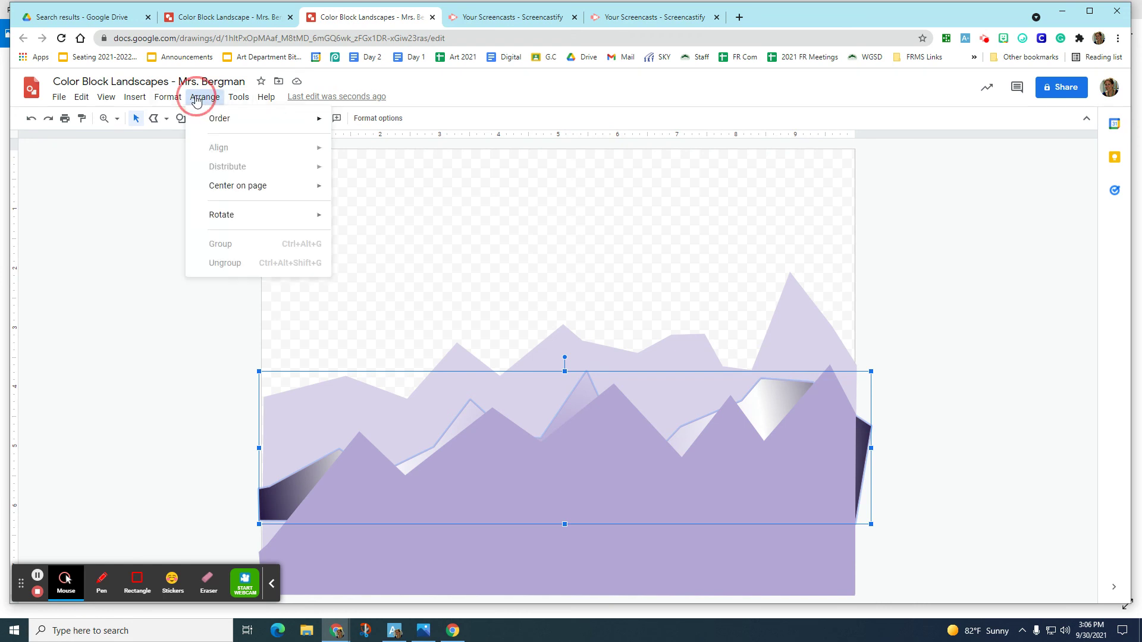
mouse_move(225, 122)
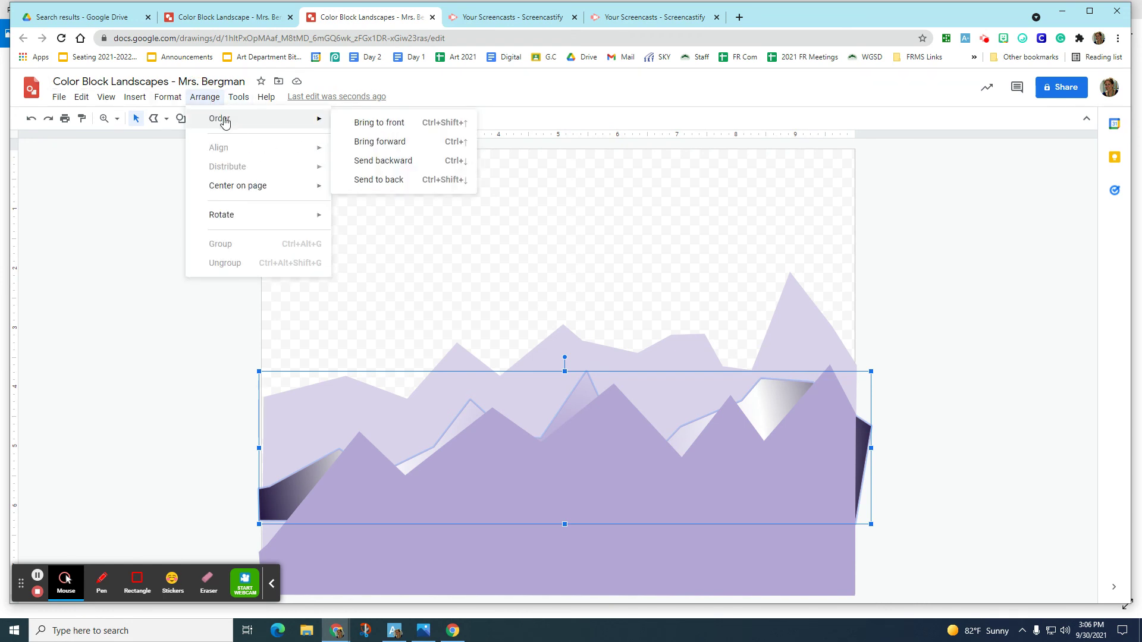
click(378, 181)
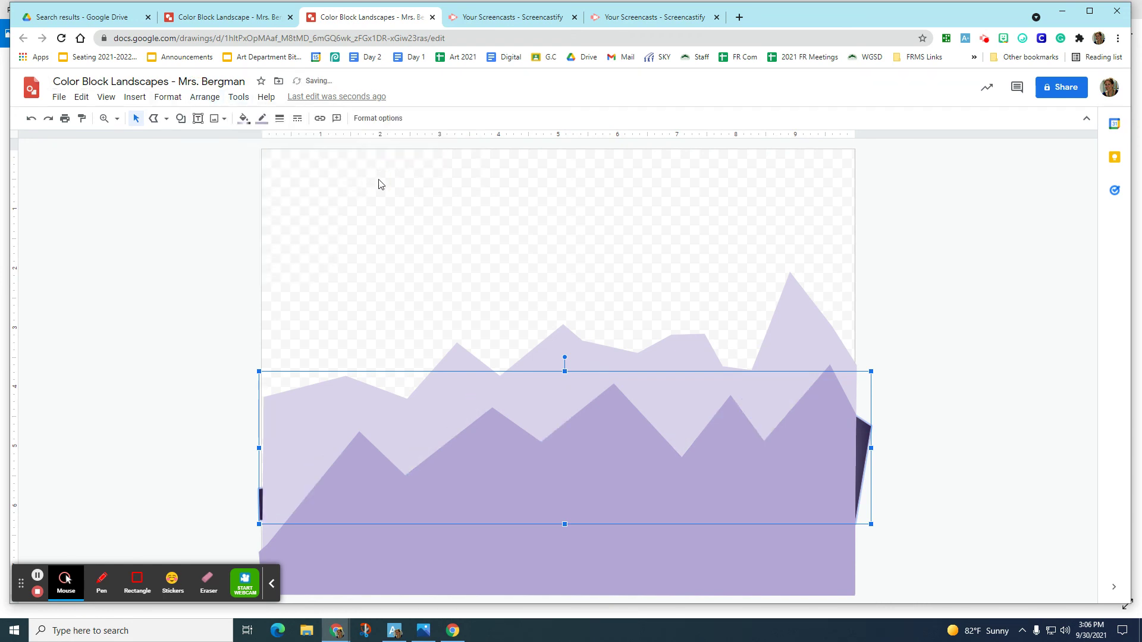
- Bring the gradient-filled mountain to the front and move it back down near the bottom edge of the canvas
click(202, 97)
mouse_move(215, 118)
click(378, 120)
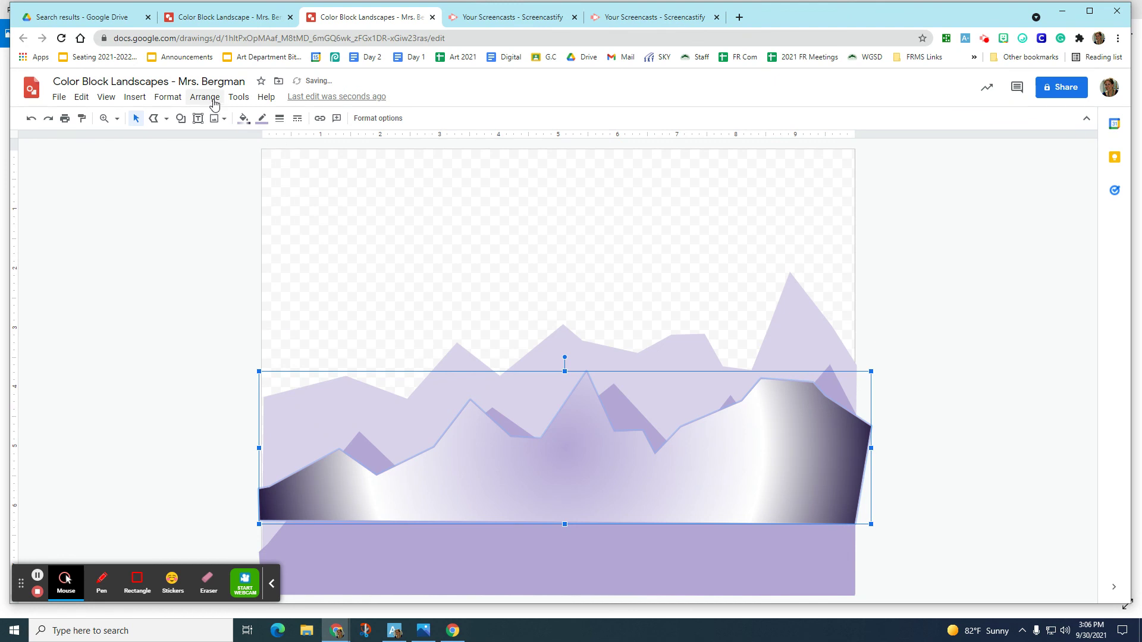
mouse_move(615, 501)
mouse_down()
mouse_move(622, 528)
mouse_move(604, 502)
mouse_up()
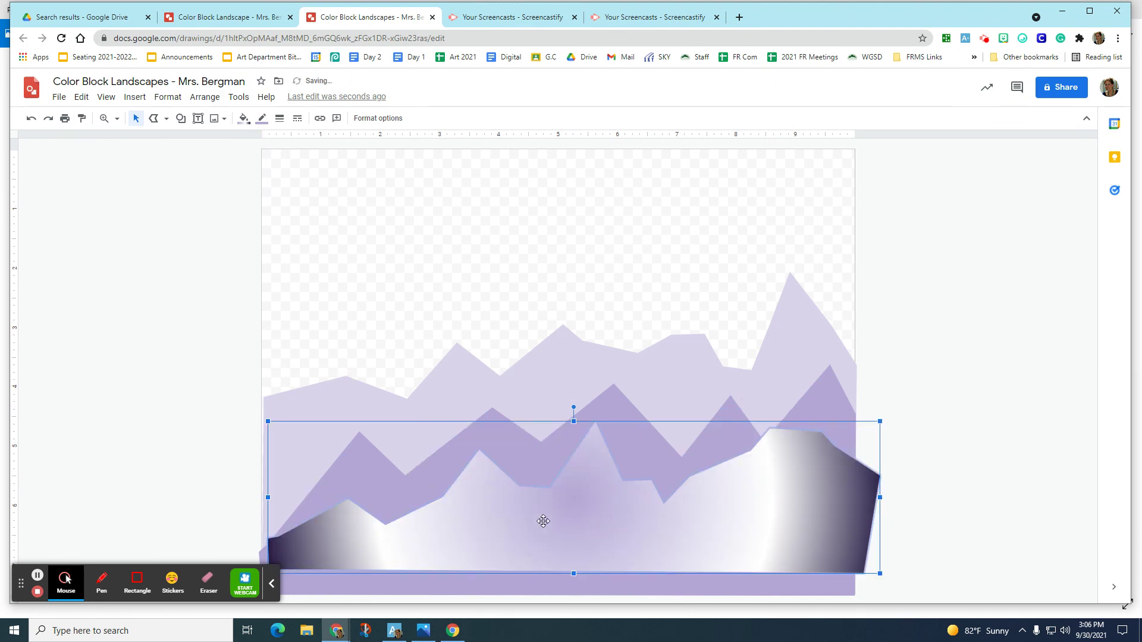
drag(595, 543, 595, 549)
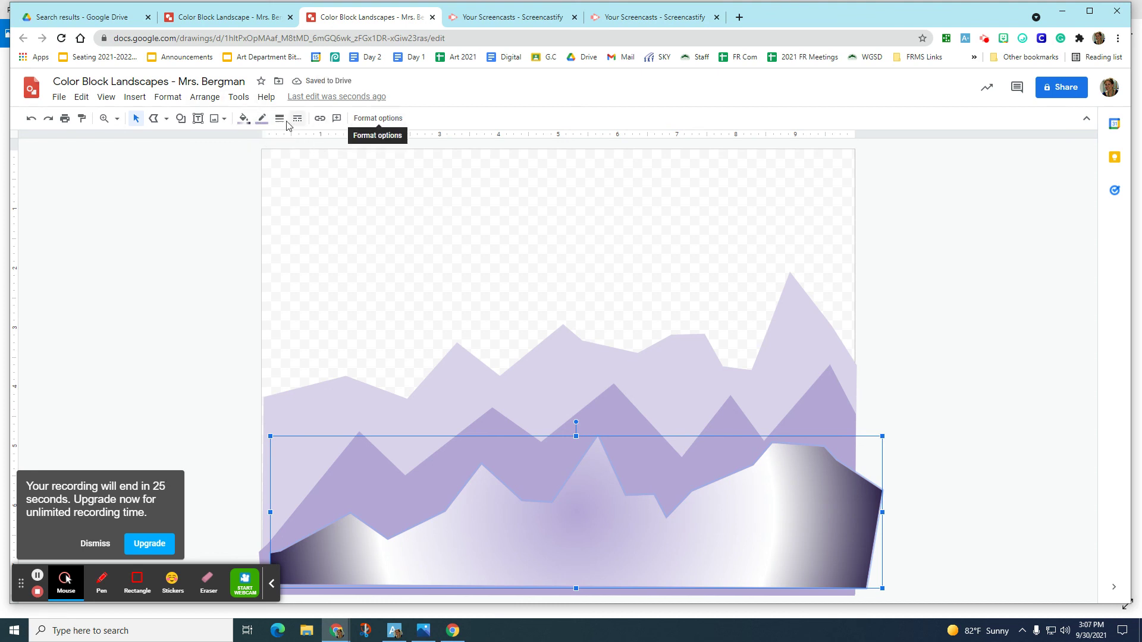
- Open the options for inserting an image into the drawing
click(225, 120)
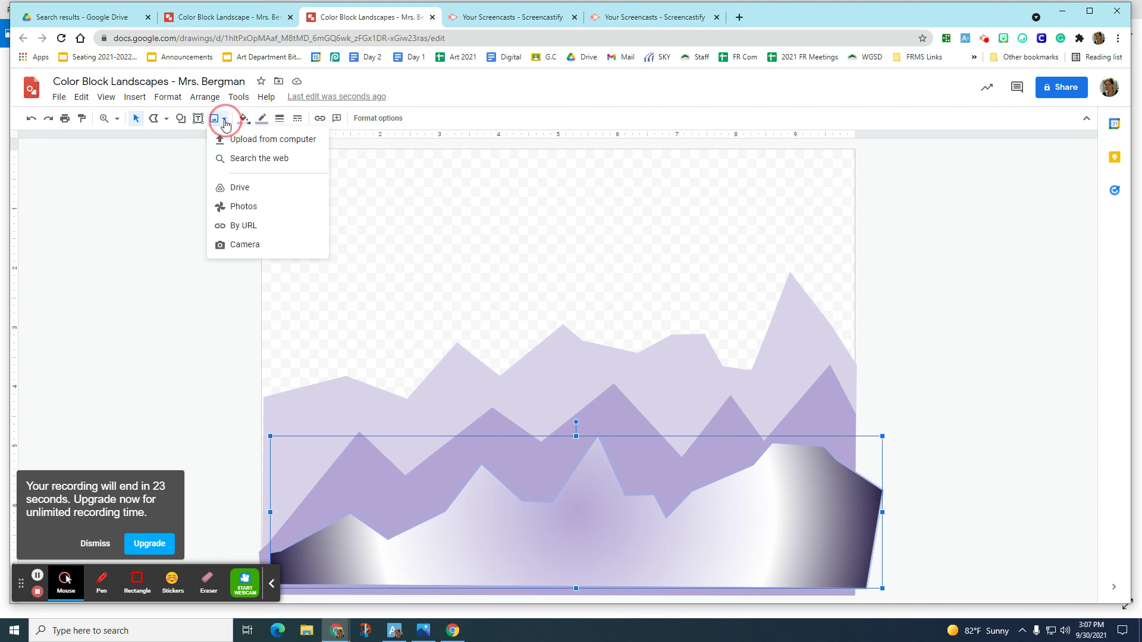